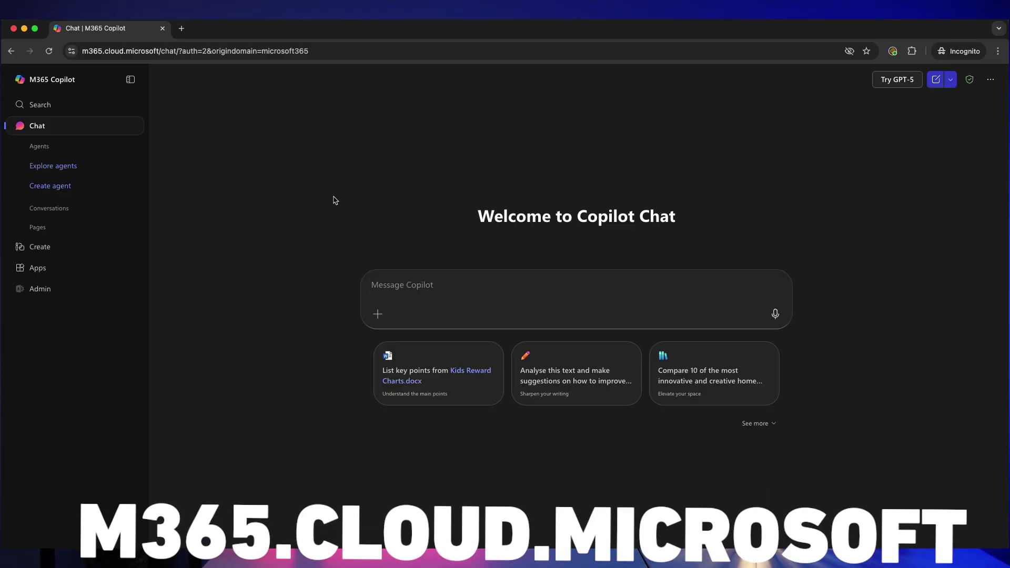
Open the Microsoft 365 admin center from the Copilot sidebar's Admin entry
click(54, 292)
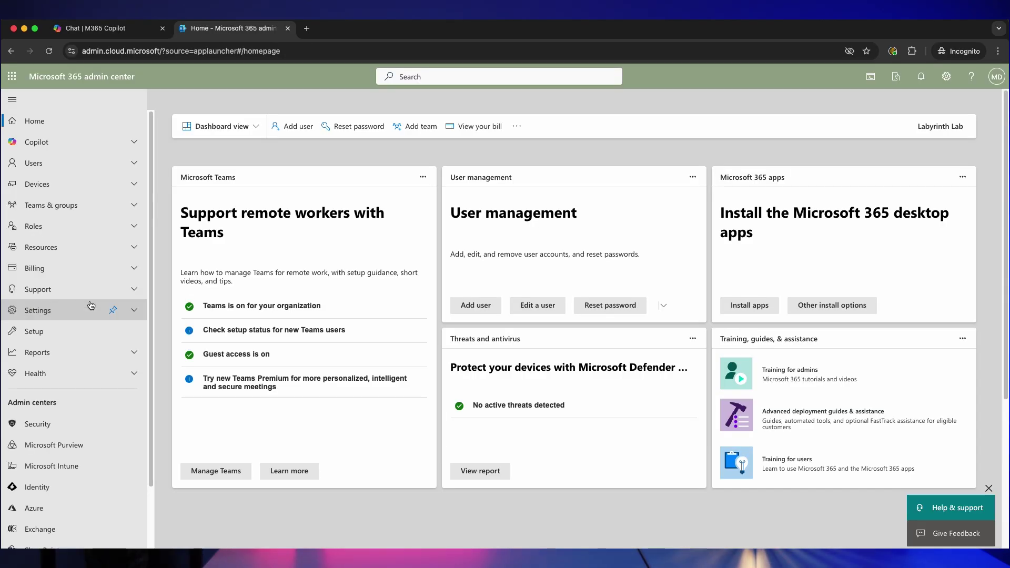
Go to Microsoft Purview's Information Protection sensitivity labels list and start a new label
click(62, 445)
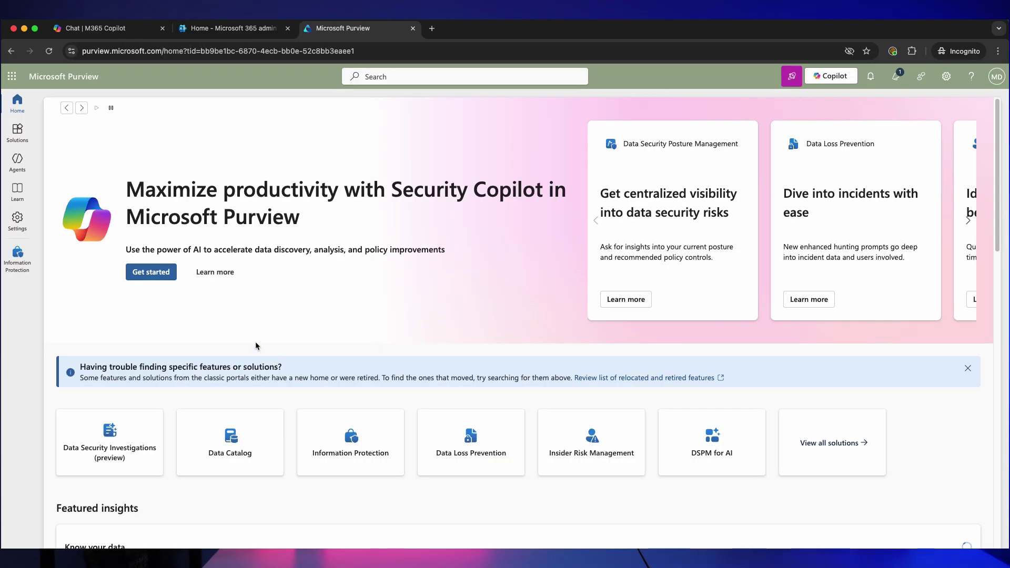
click(17, 256)
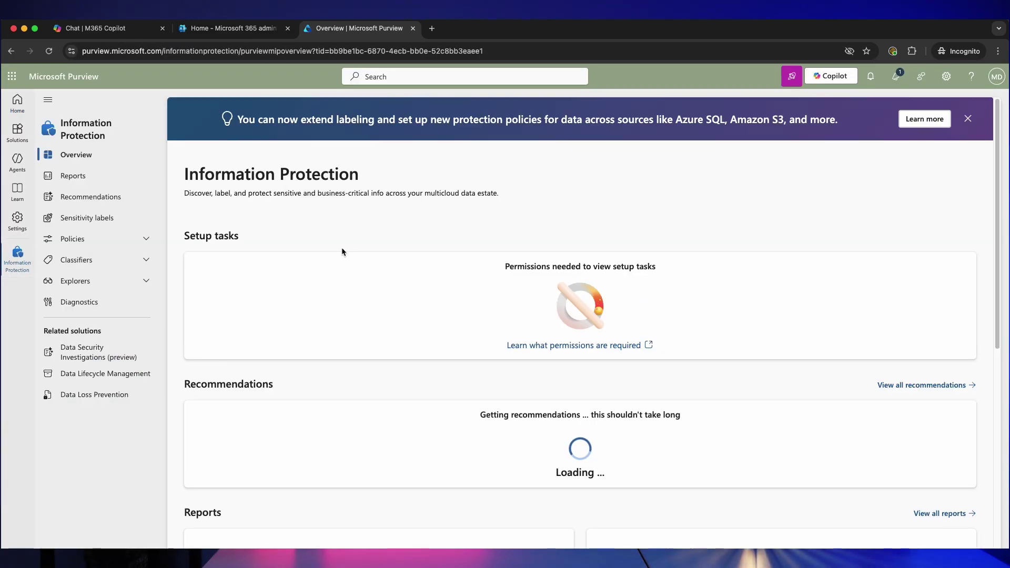
click(100, 219)
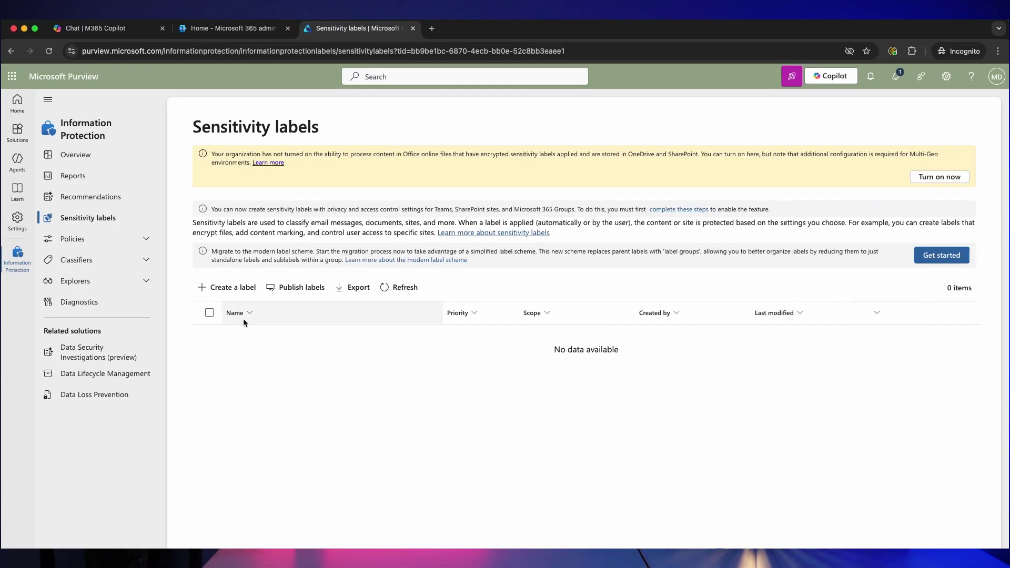
click(242, 289)
Set the new label's name and display name to 'Internal File'
text(In)
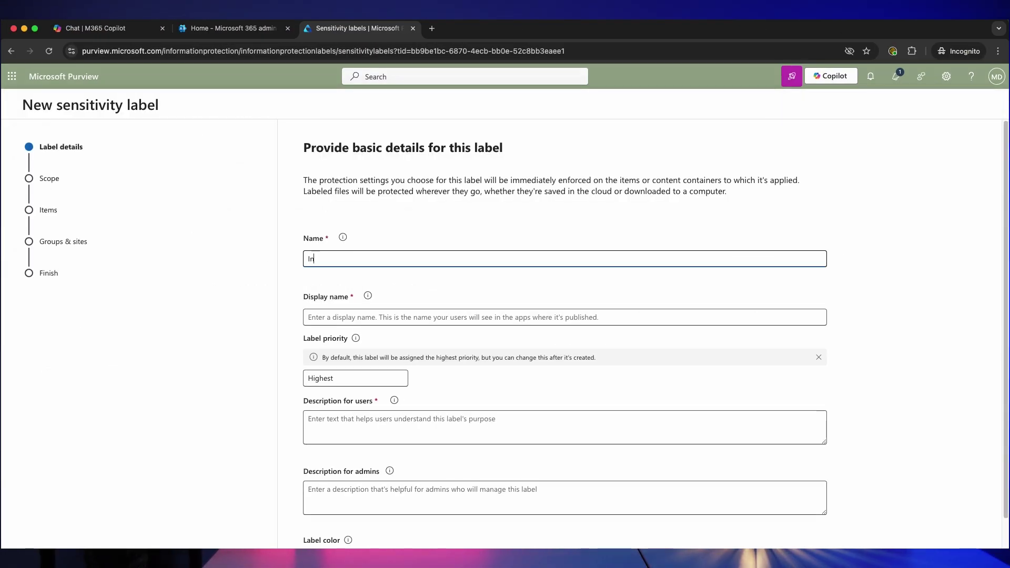
text(ternal File)
click(351, 318)
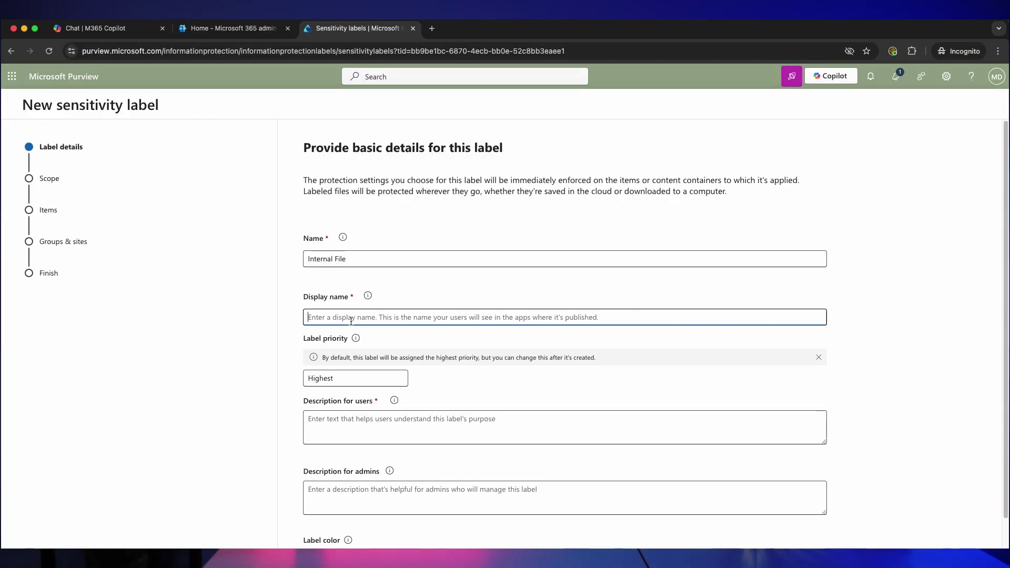
click(368, 296)
click(371, 317)
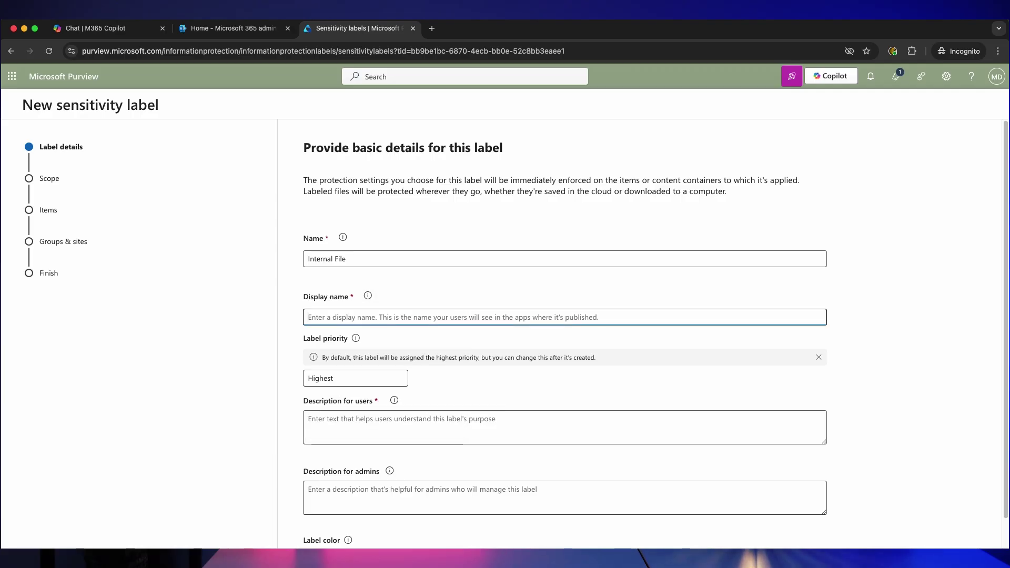
text(Internal File)
click(264, 376)
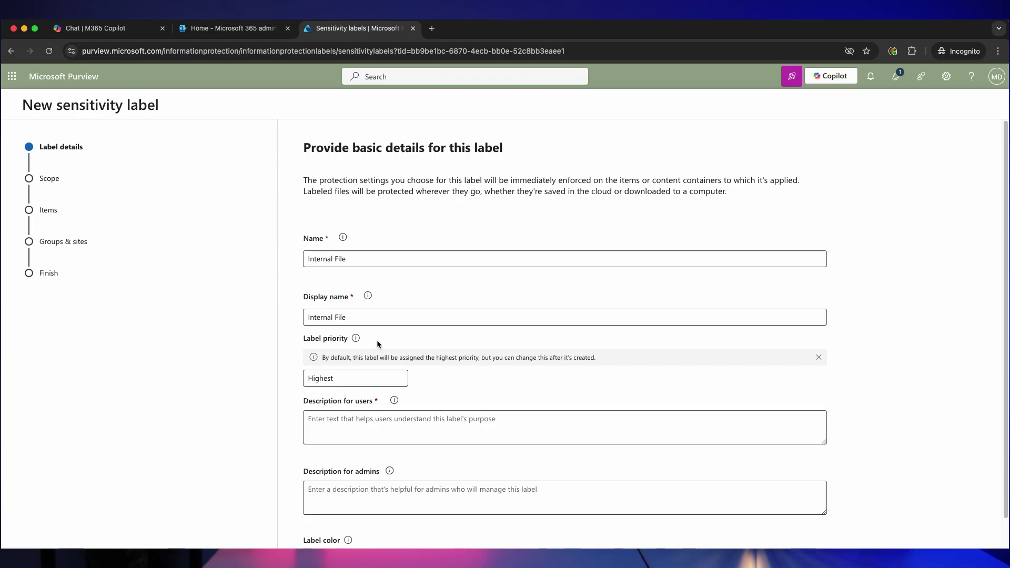
Begin the label's user description and show Word's sensitivity label choices for Document1
click(383, 413)
scroll(383, 413, down, 1)
scroll(390, 395, down, 1)
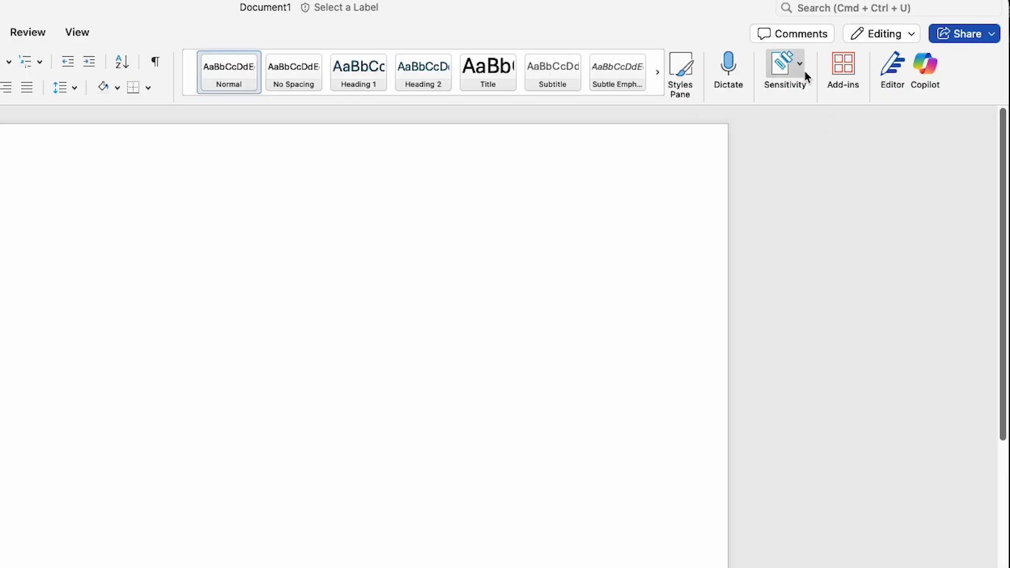
click(800, 68)
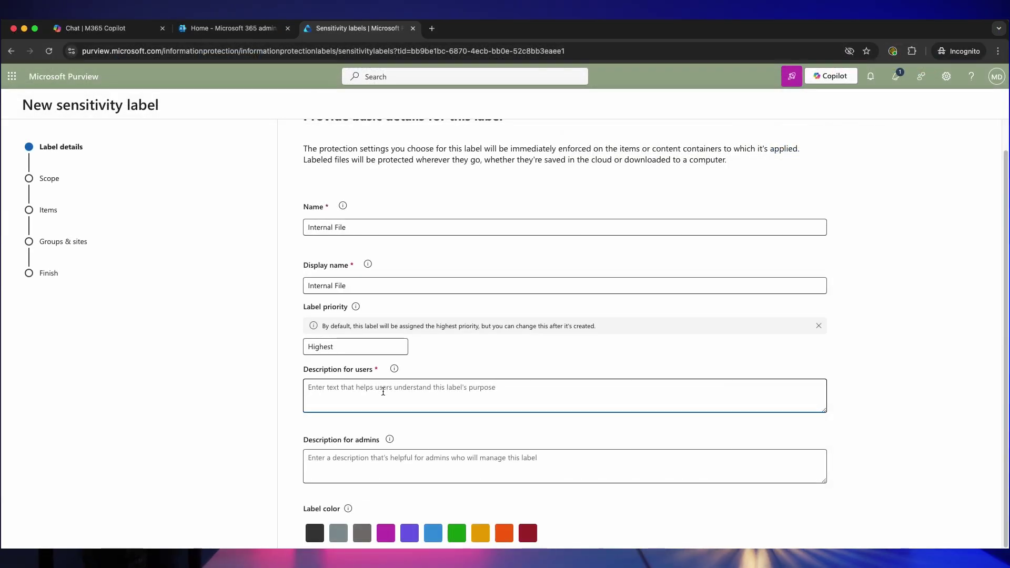
Paste the label's description for users
text(All non-sensitive internal files should have this label applied. These files should not be shared outside of the organisation.)
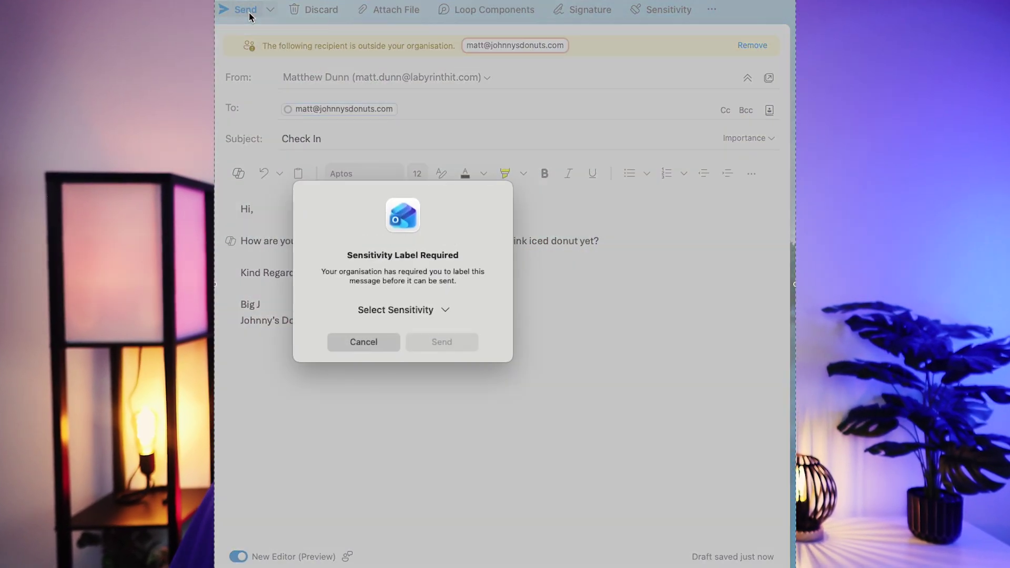
Review the labels available for the Outlook email, then continue to the label's protection settings
click(406, 310)
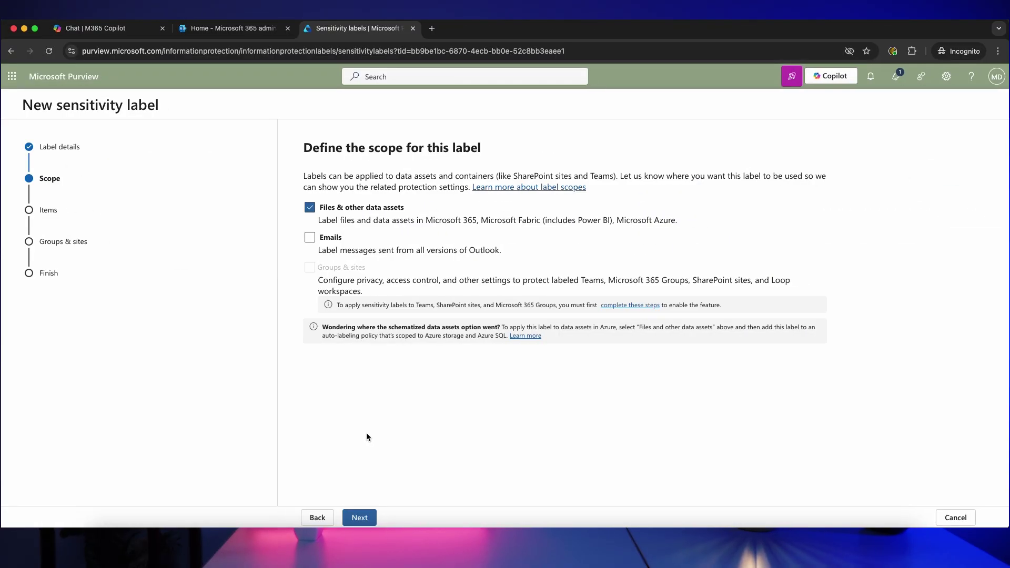
click(359, 517)
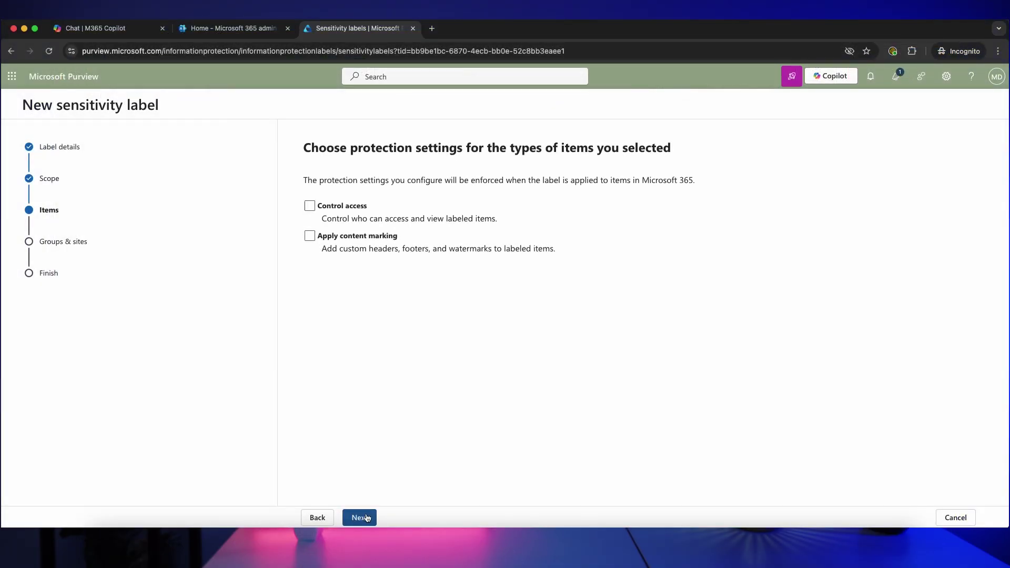
Advance the label wizard to the Auto-labeling for files and emails step
click(366, 519)
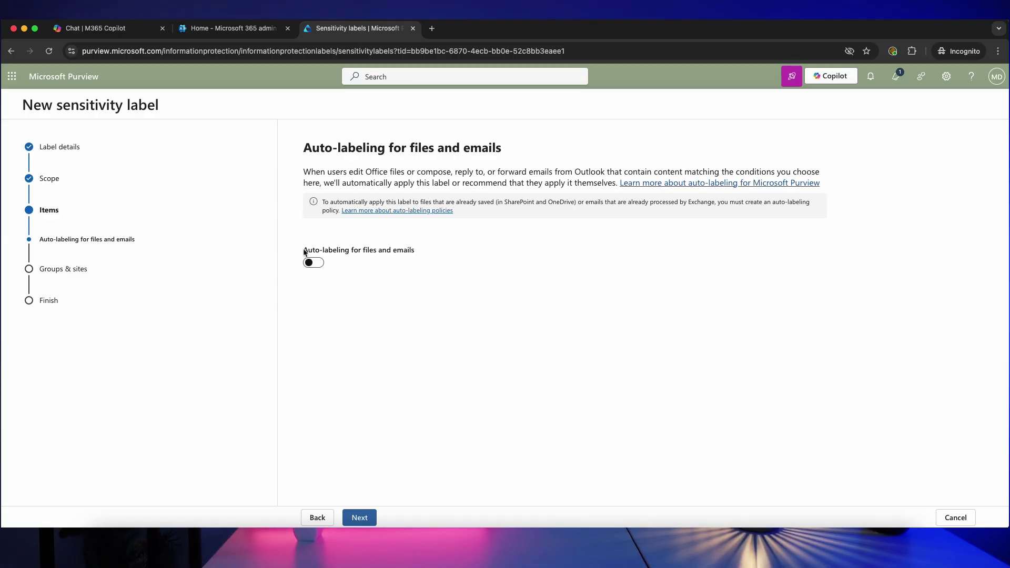
click(312, 265)
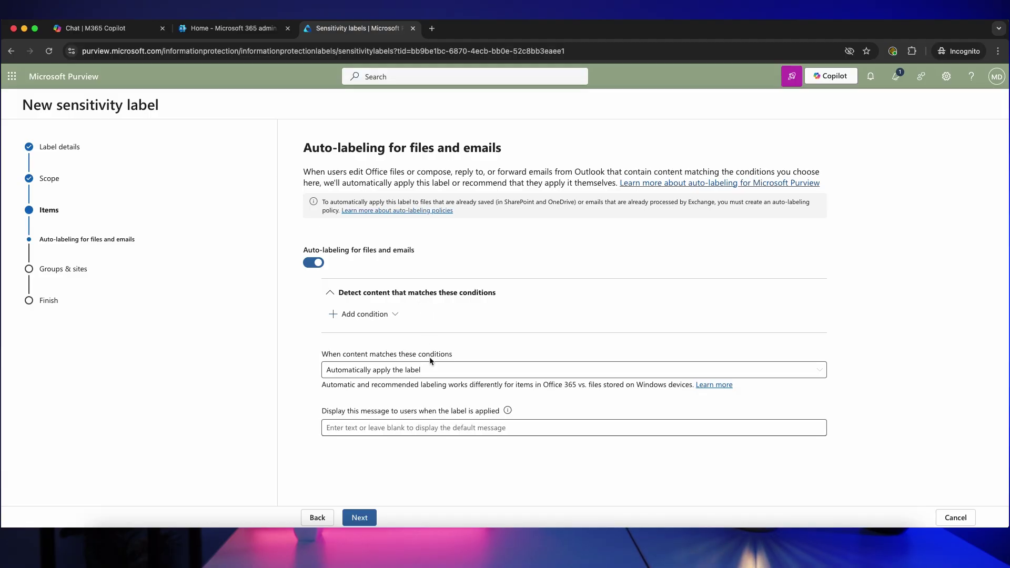
click(429, 371)
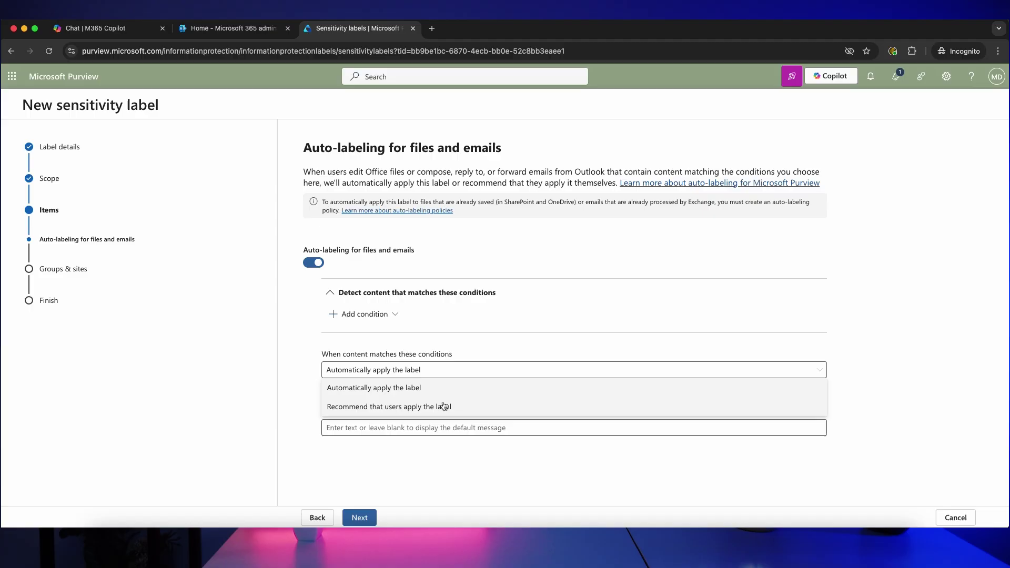
click(297, 362)
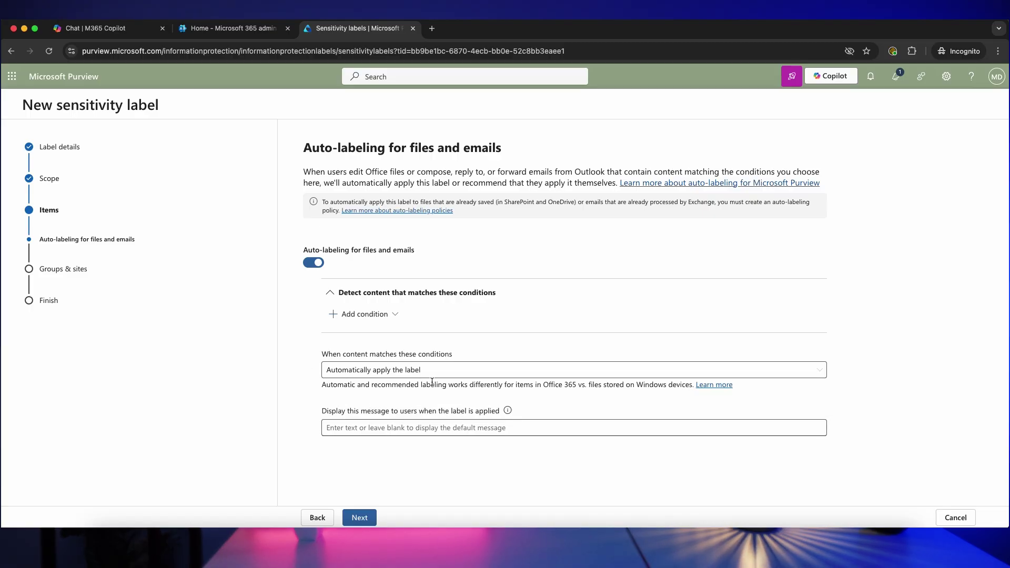
click(380, 318)
click(388, 337)
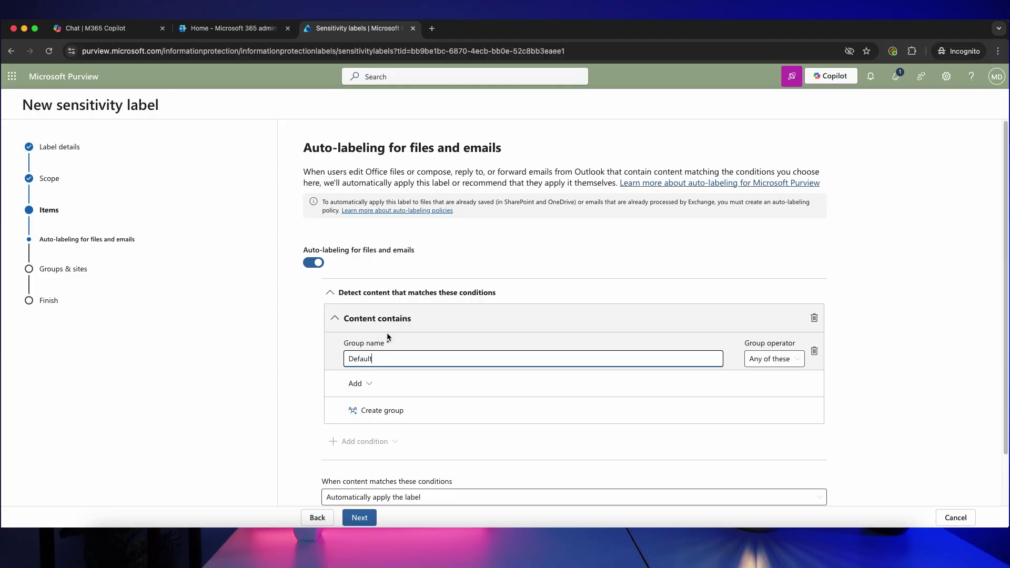
click(365, 385)
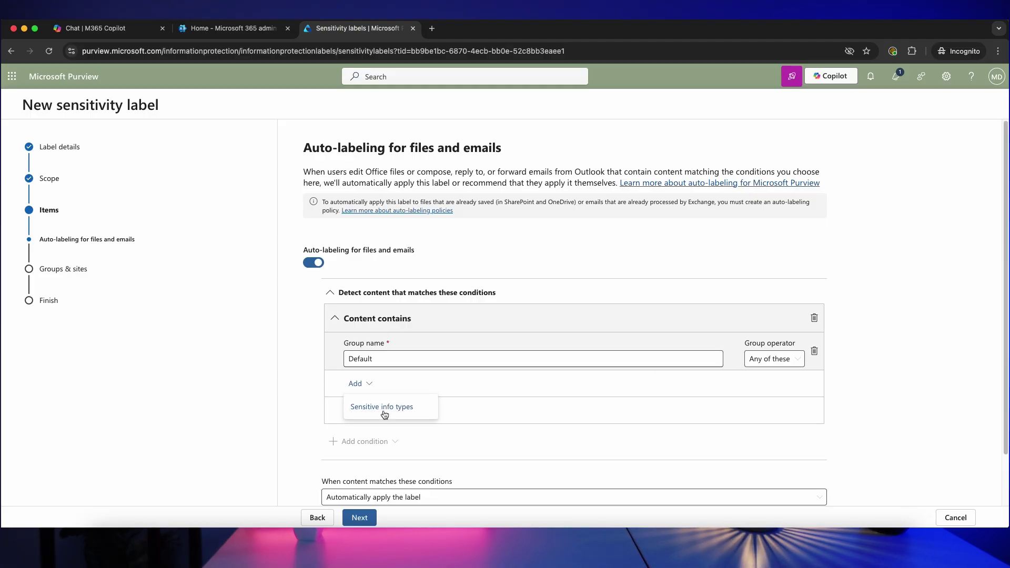
click(384, 407)
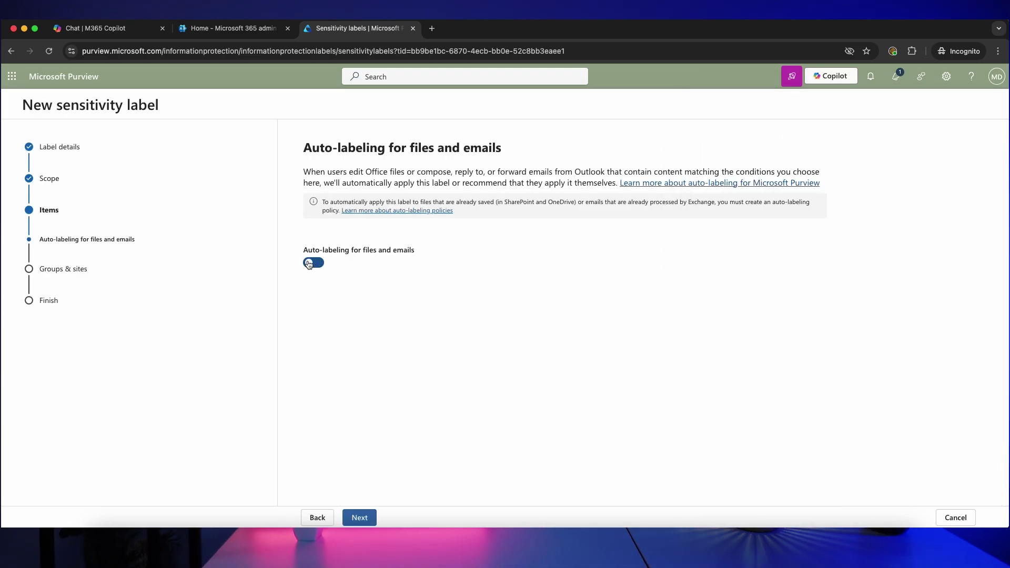
Finish Groups & sites and Review, create the Internal File label, and skip publishing for now
click(359, 517)
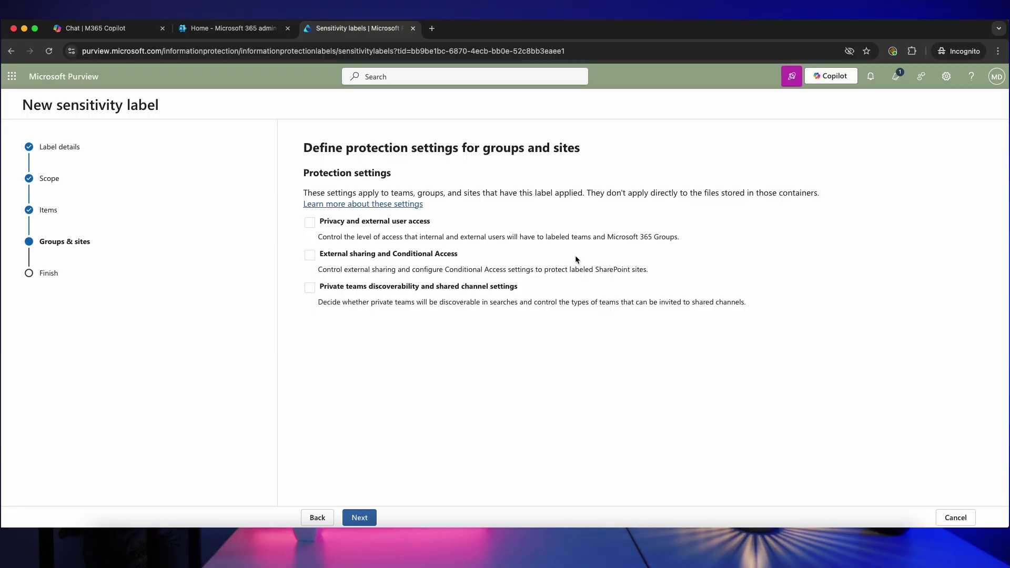
click(357, 519)
click(357, 519)
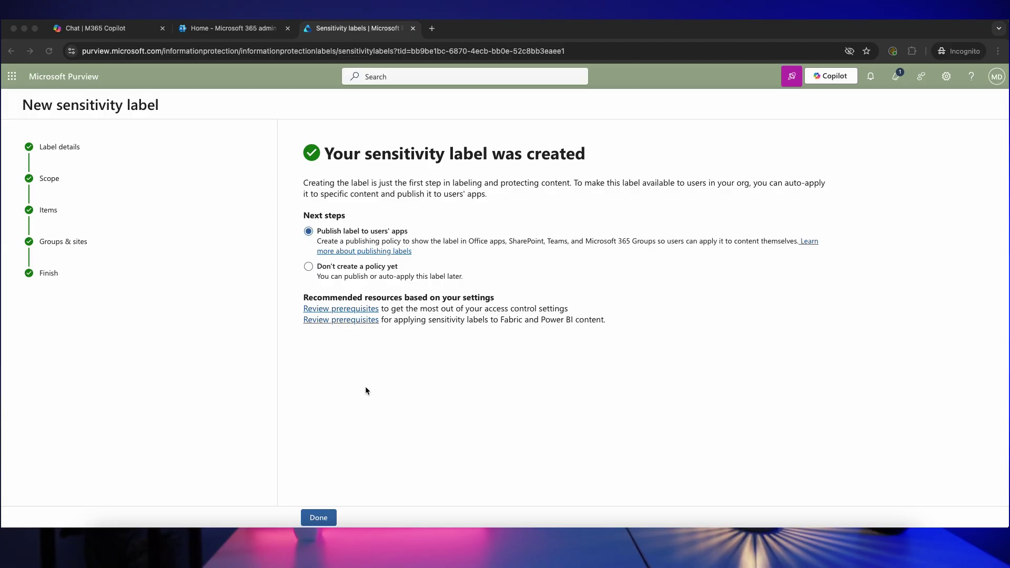
click(306, 274)
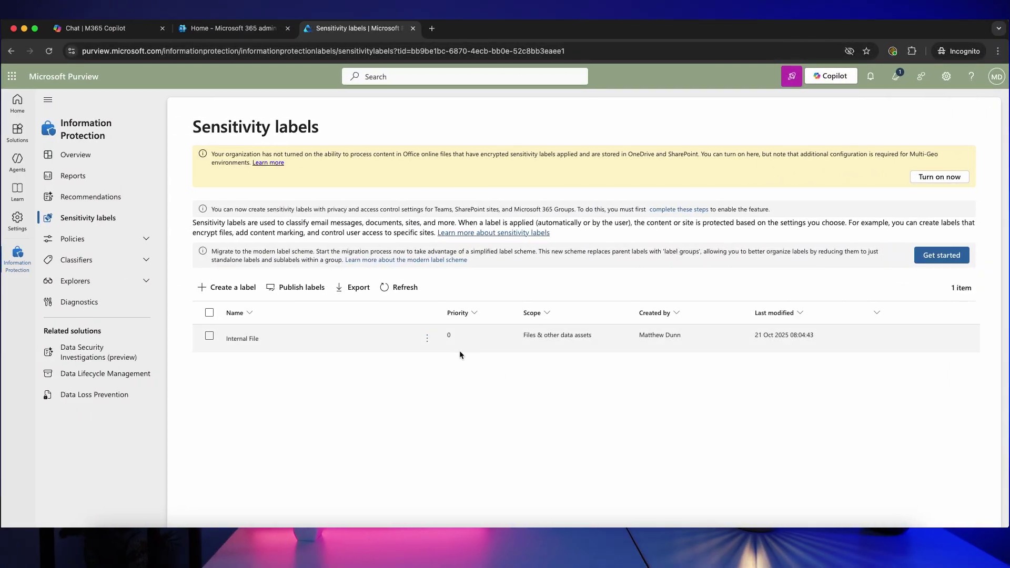
Start a second label with name and display name 'Email (Confidential)'
click(234, 287)
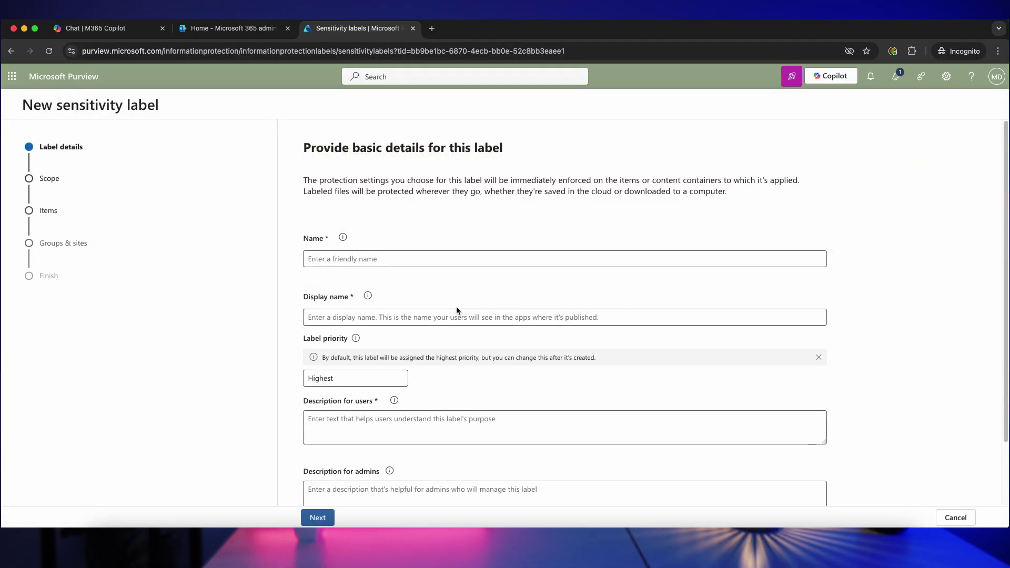
click(395, 257)
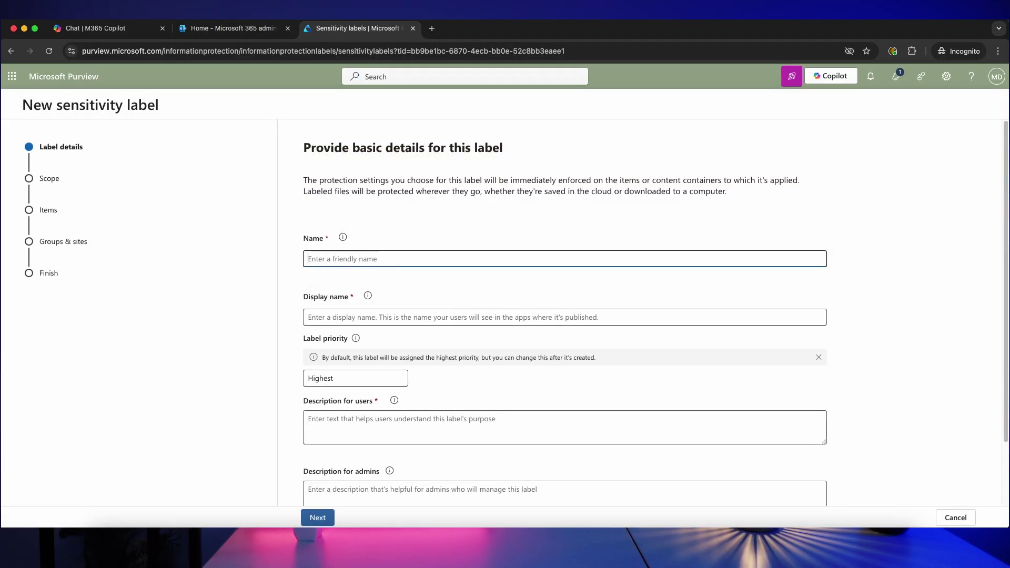
text(Email (Confidential))
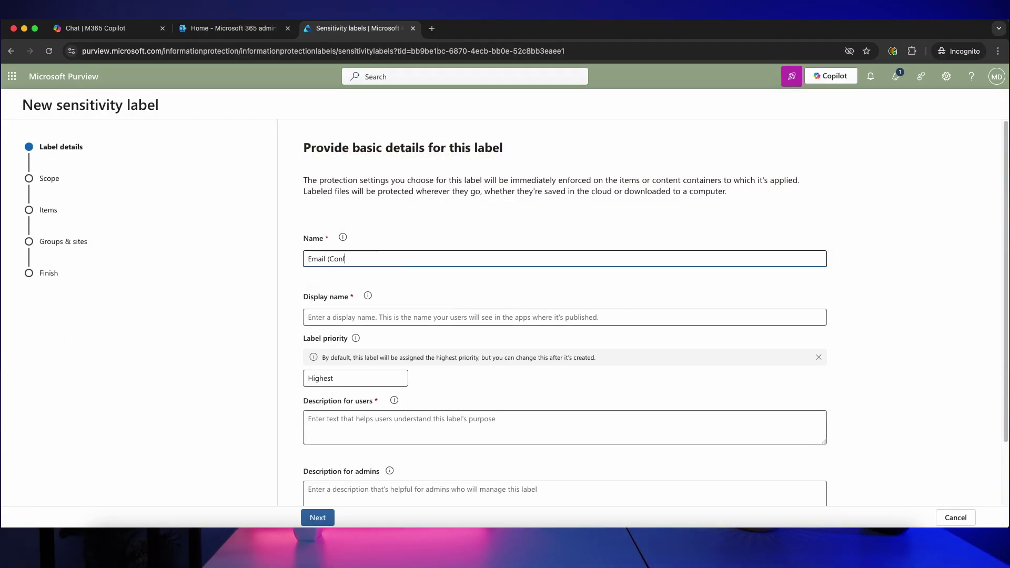
click(365, 315)
text(Emai)
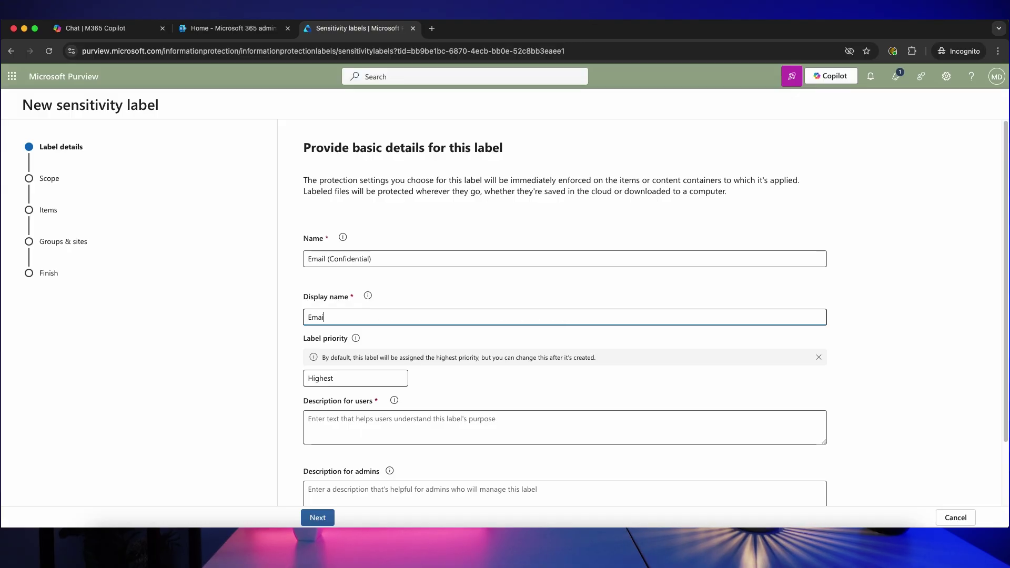
text(l (Confidential))
Enter the user description 'For emails that contain condidential information.' and choose dark red label colour
click(368, 426)
text(F)
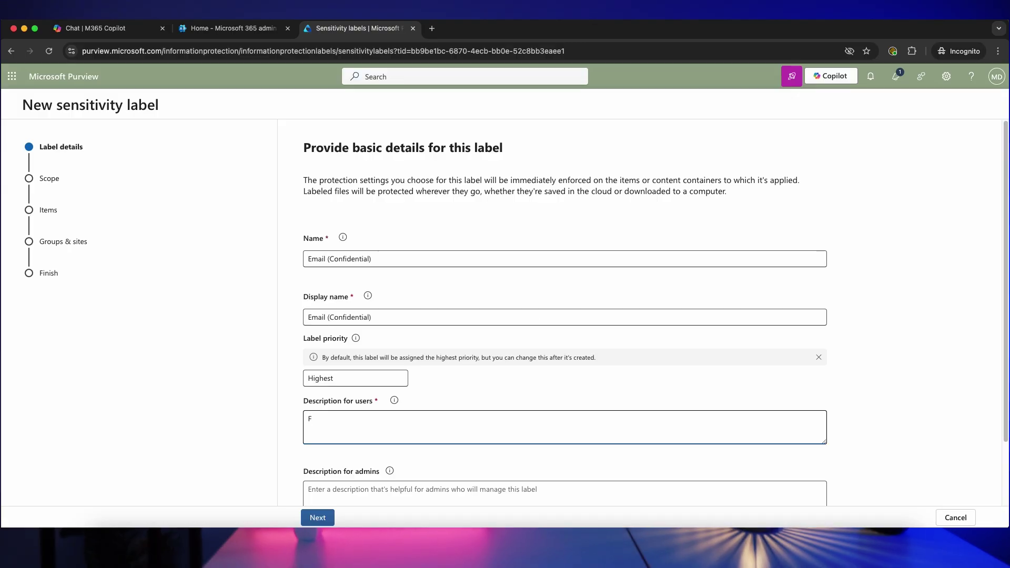
text(or emai)
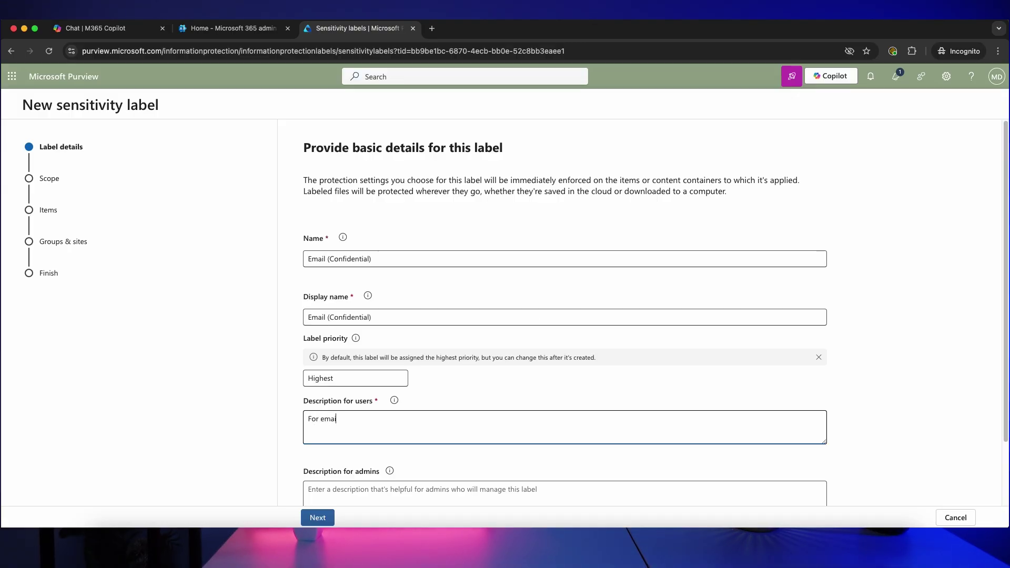
text(ls that contain condidential information.)
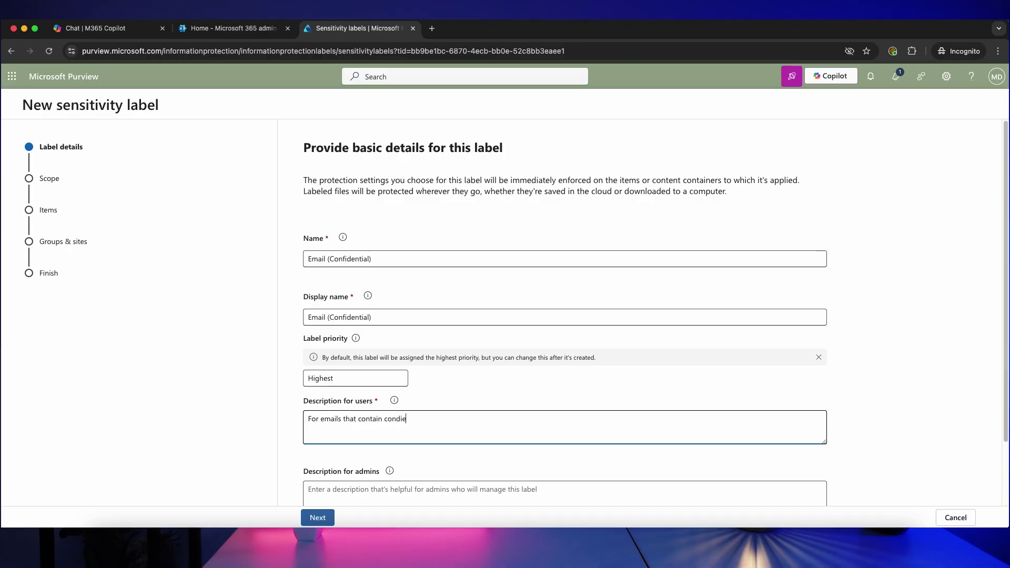
scroll(535, 494, down, 3)
click(529, 490)
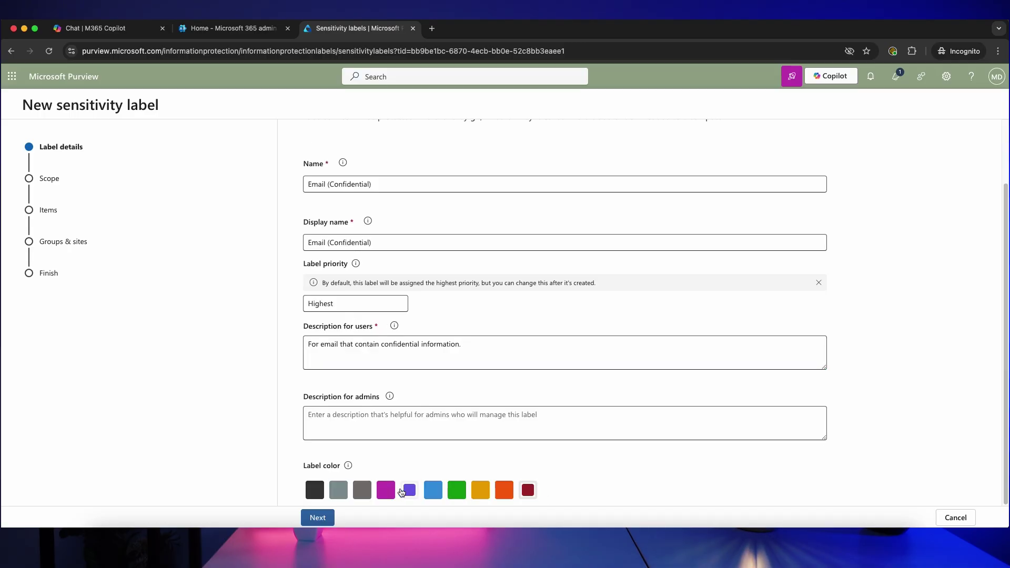
click(317, 517)
click(281, 119)
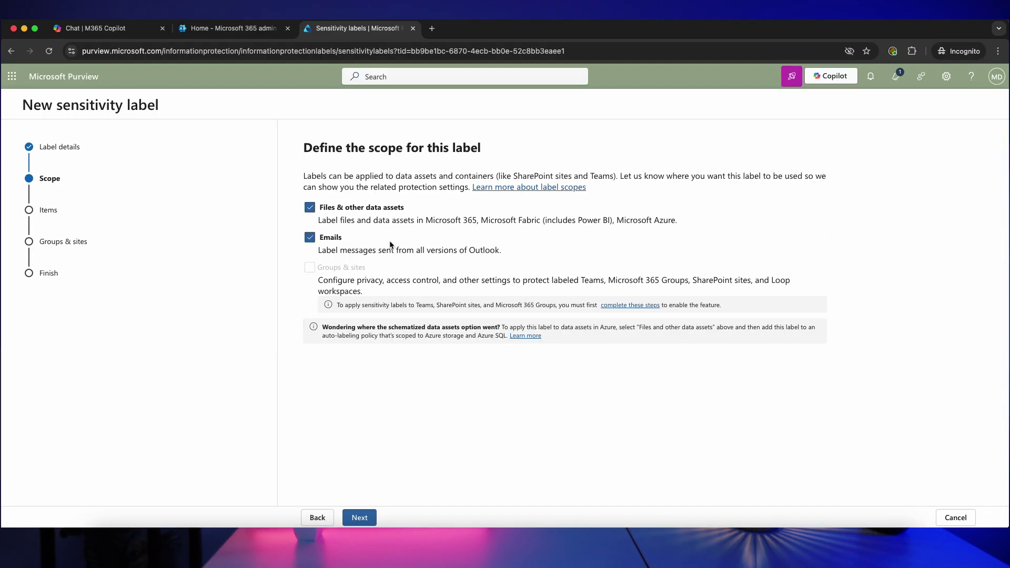
Scope the label to emails only and turn on content marking
click(310, 208)
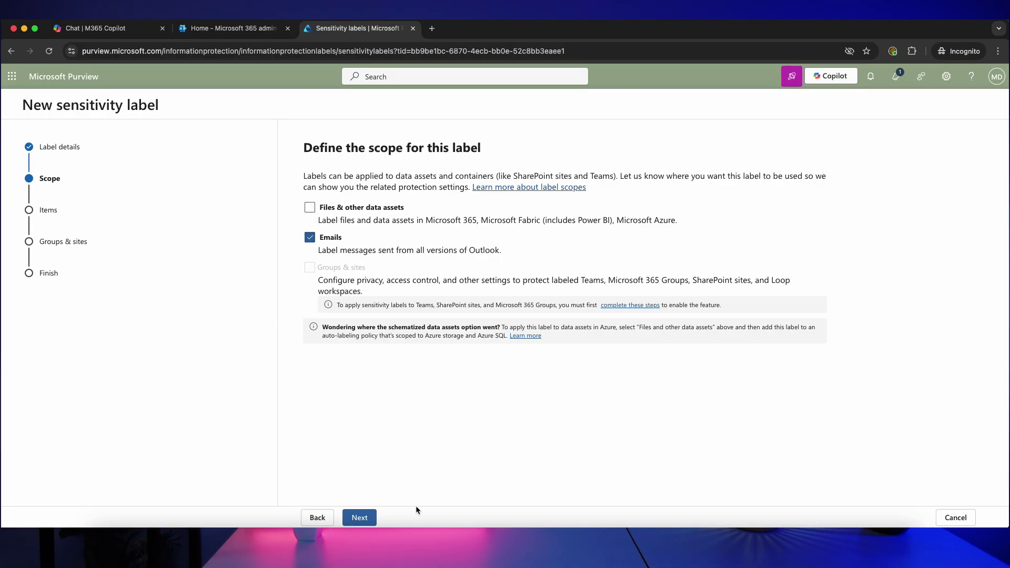
click(371, 517)
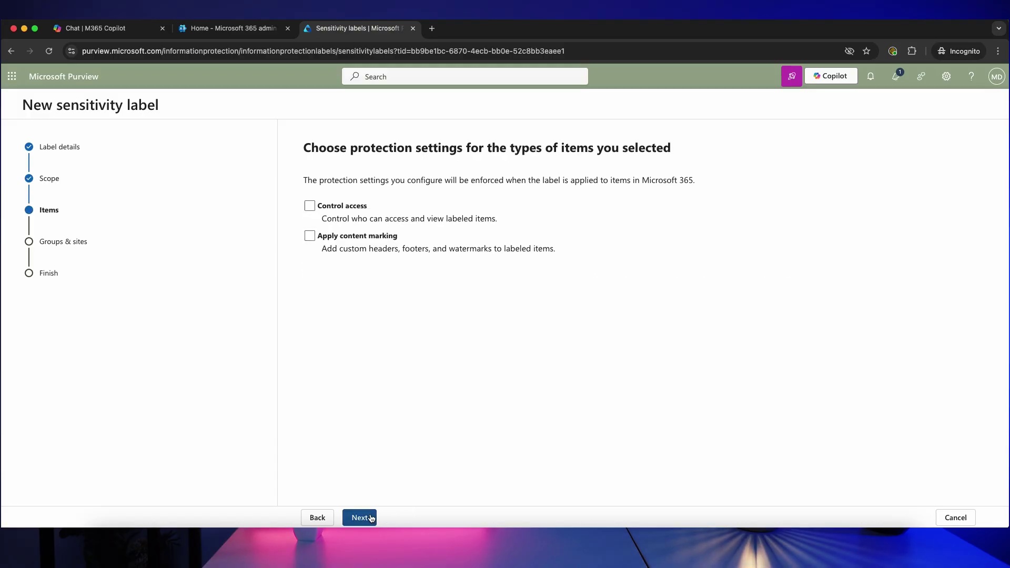
click(309, 236)
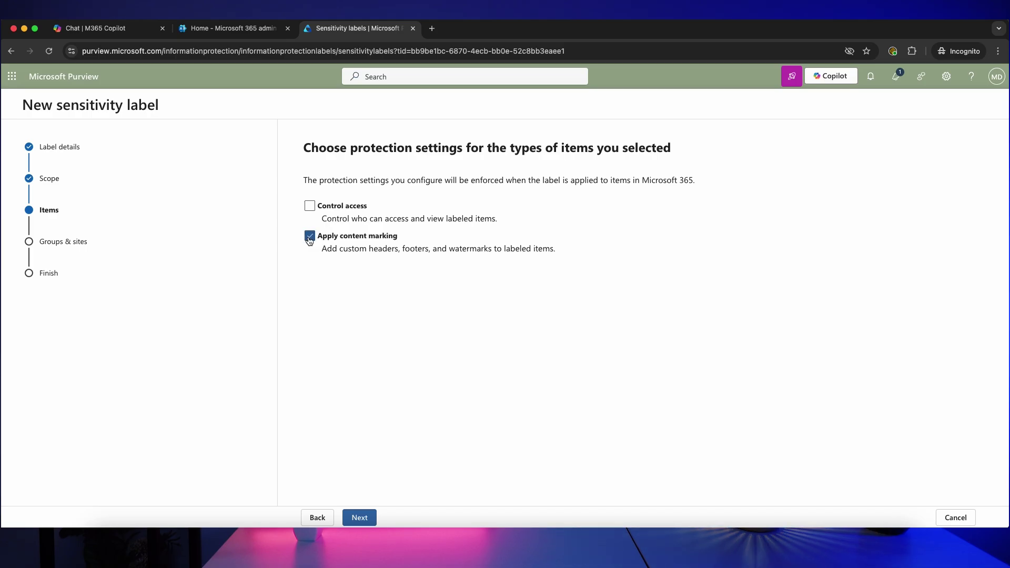
click(370, 517)
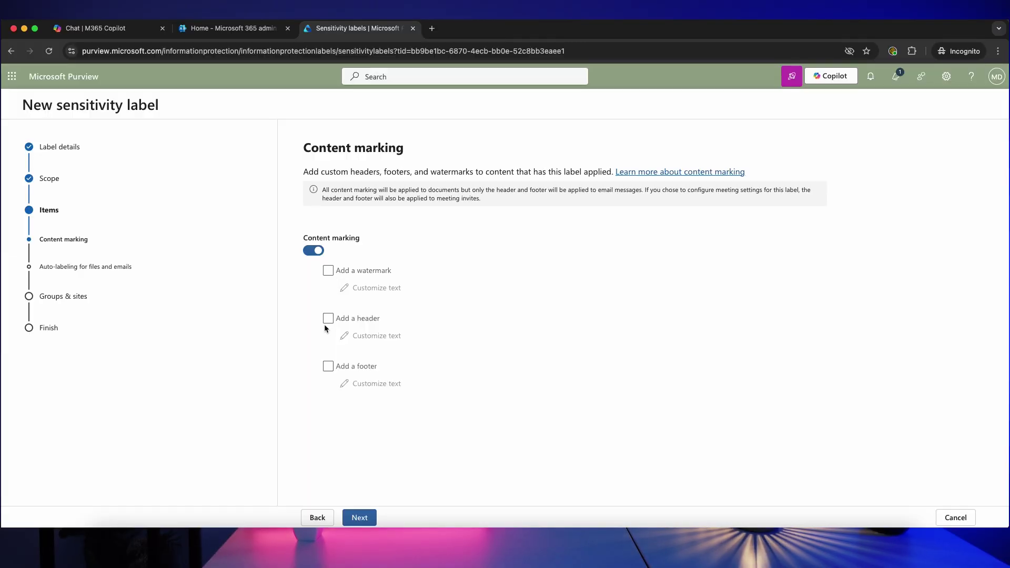
Add a footer with red font colour and centre alignment
click(330, 368)
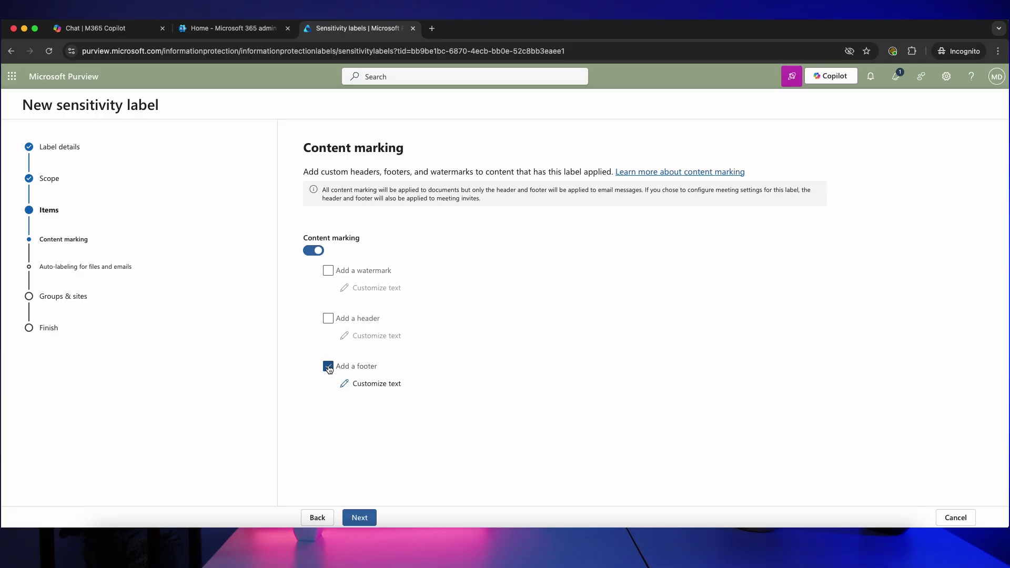
click(344, 384)
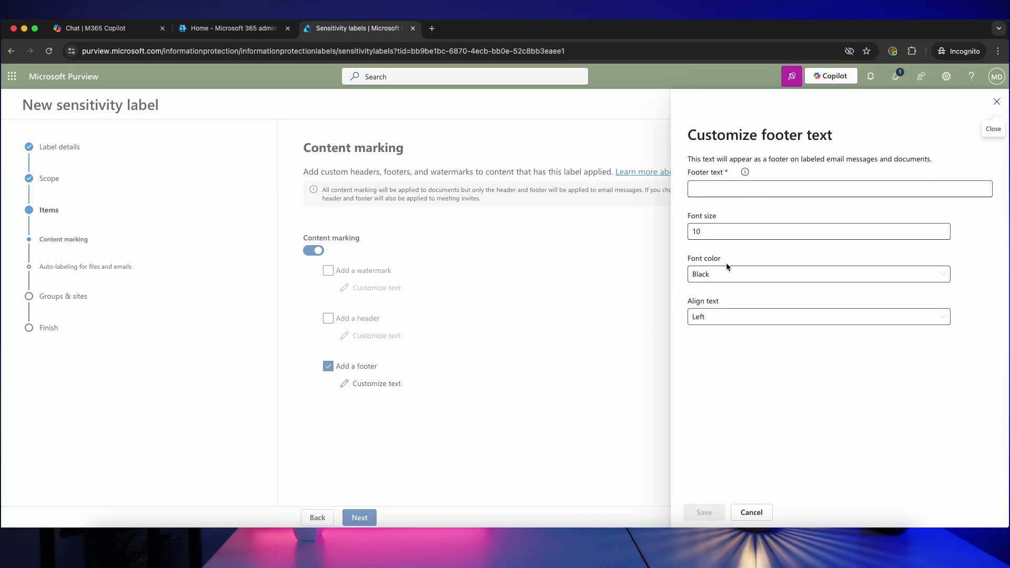
click(725, 281)
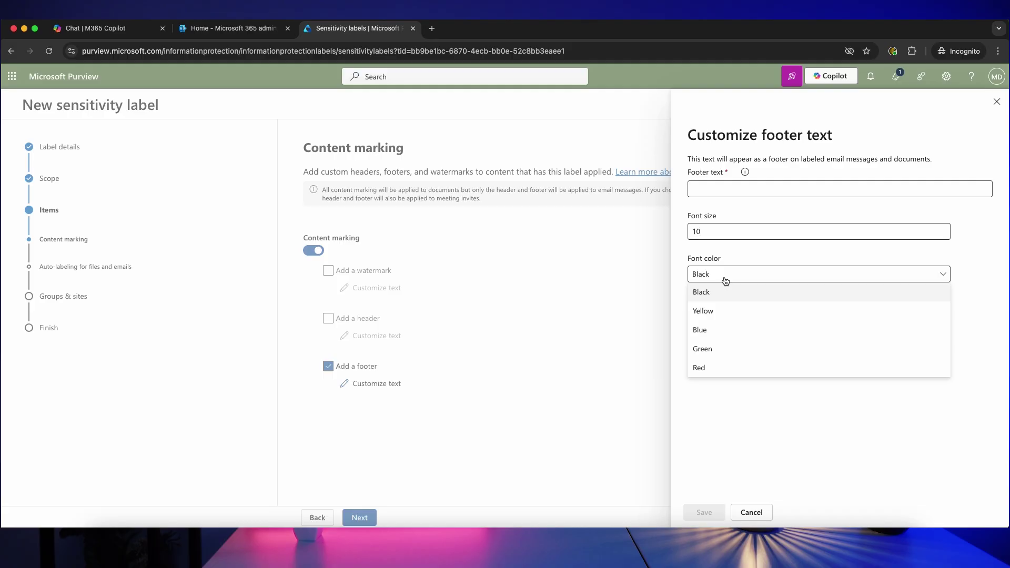
click(725, 368)
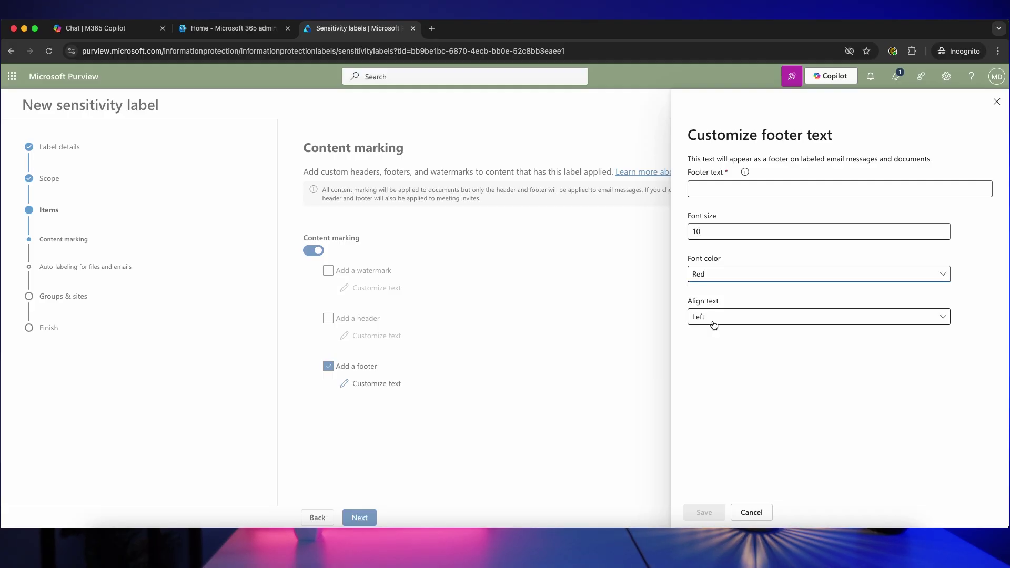
click(714, 318)
click(714, 353)
click(703, 234)
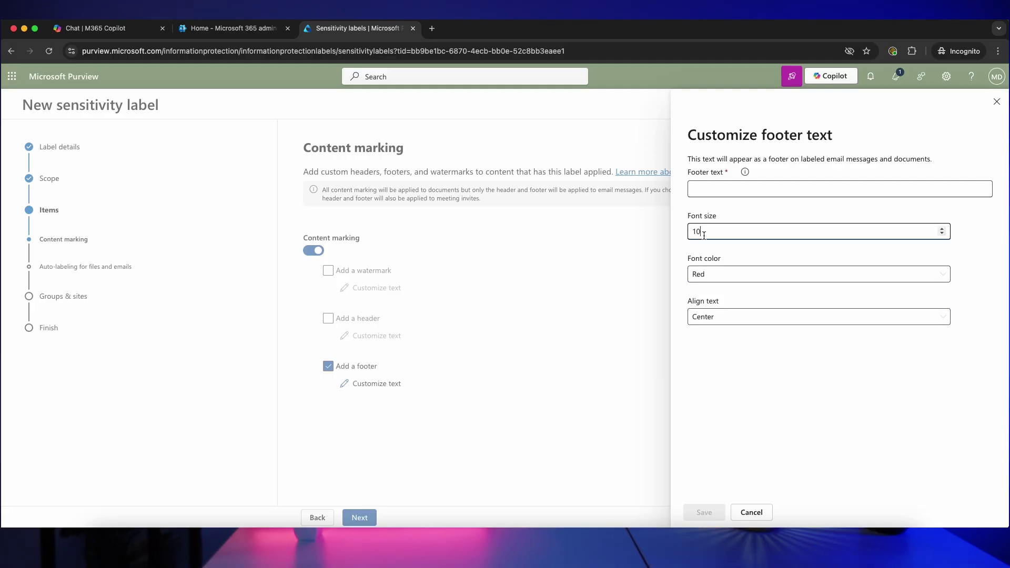
Set the footer text to 'Email (Confidential)', save it, and advance to Groups & sites
click(703, 189)
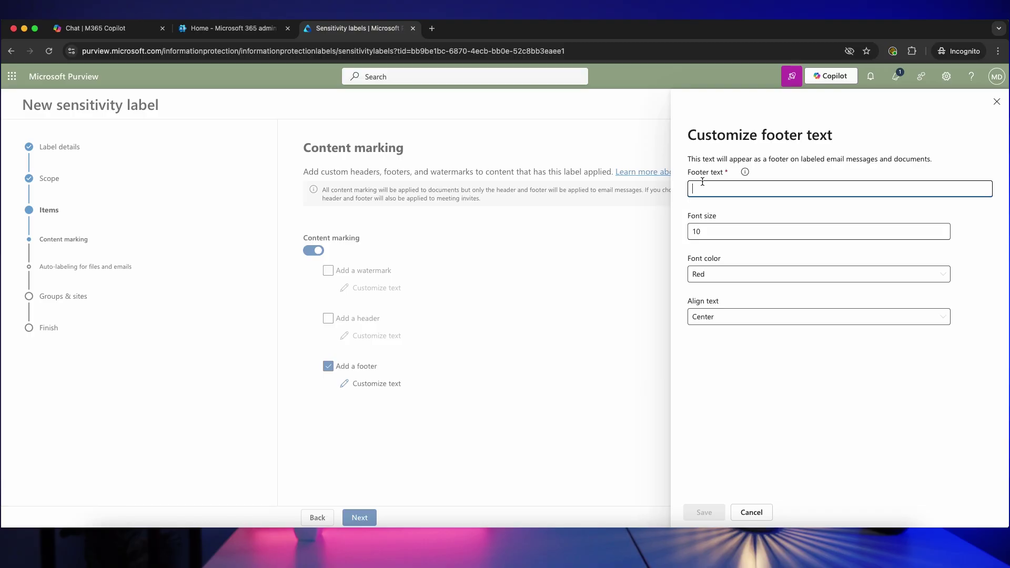
text(Emai)
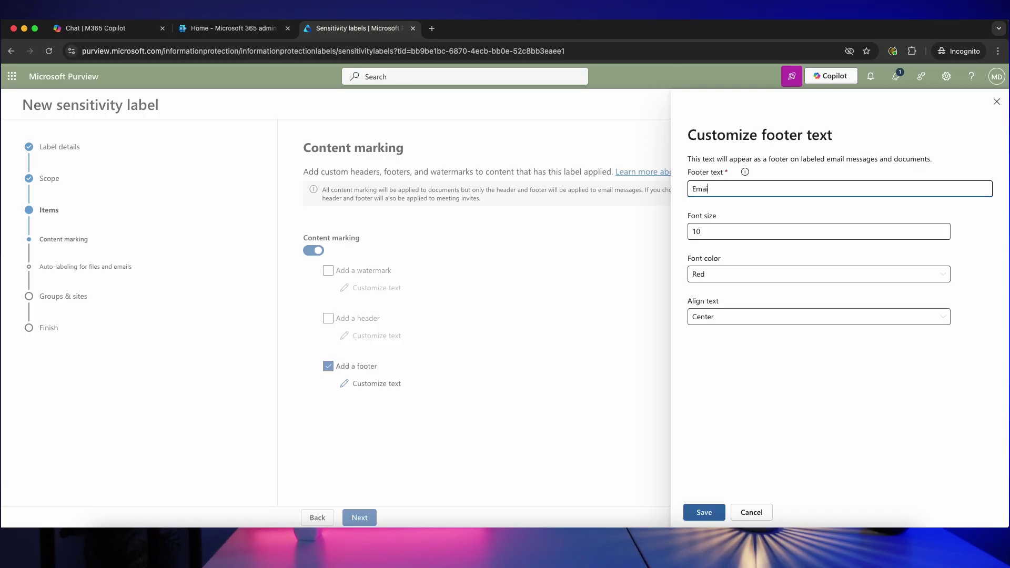
text(l (Confident)
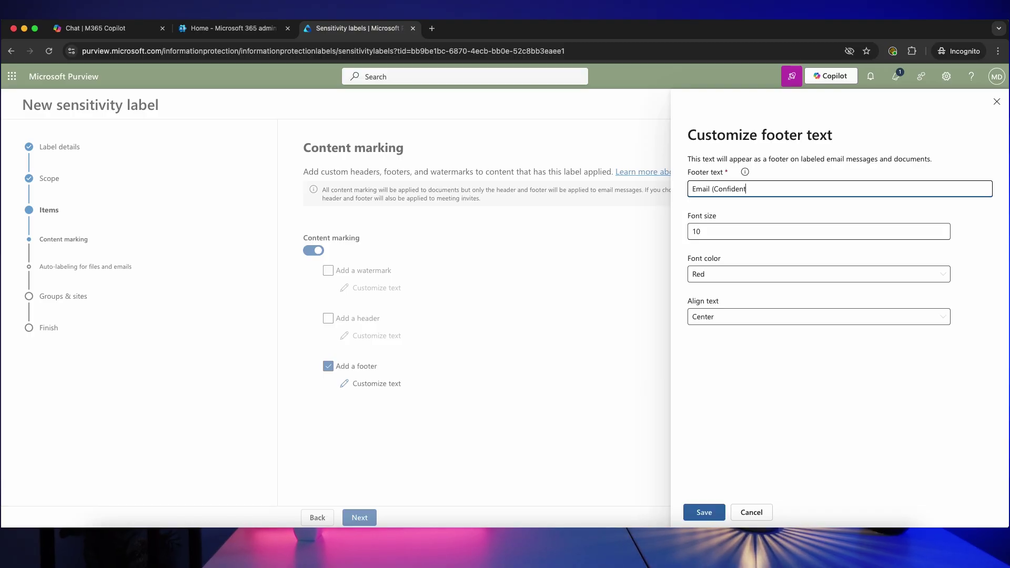
text(ial))
click(704, 512)
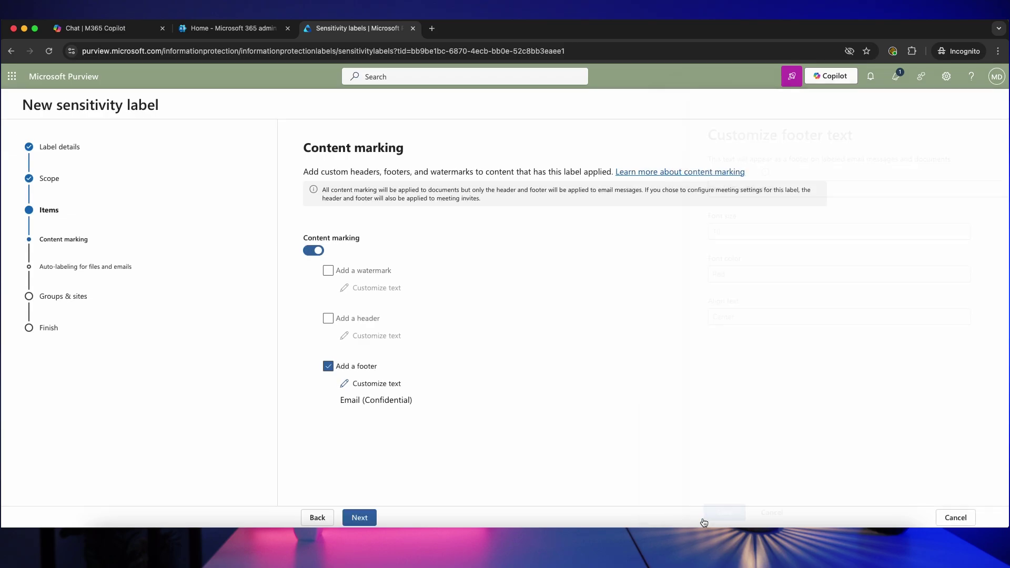
click(368, 519)
click(362, 519)
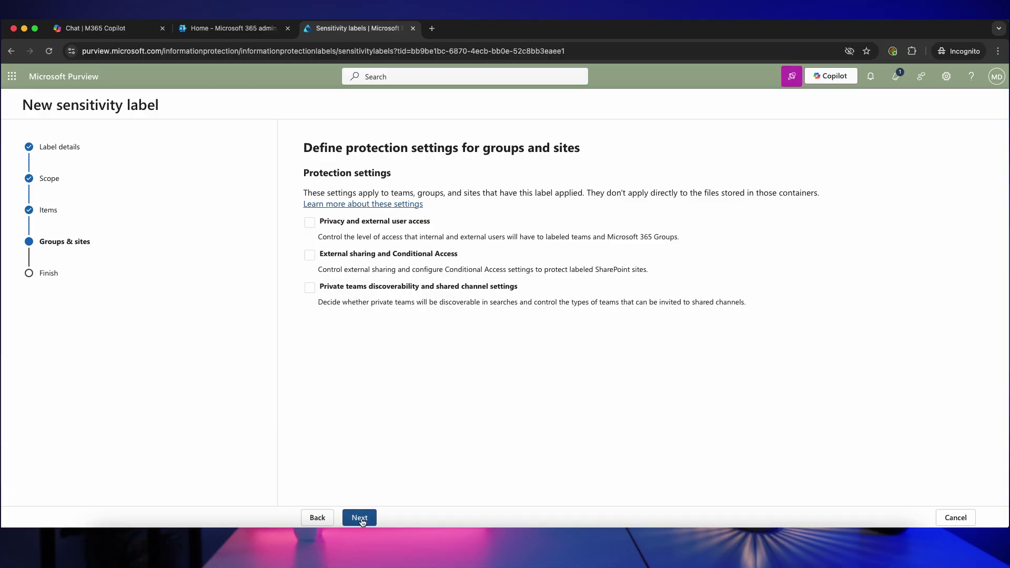
Finish creating the Email (Confidential) label without a publishing policy for now
click(362, 521)
click(362, 521)
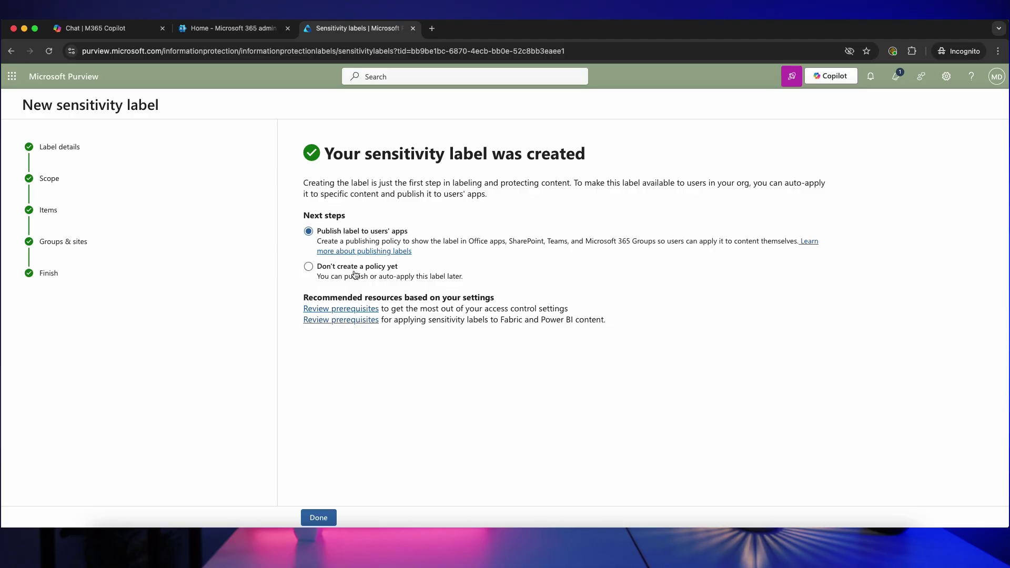
click(326, 269)
click(318, 518)
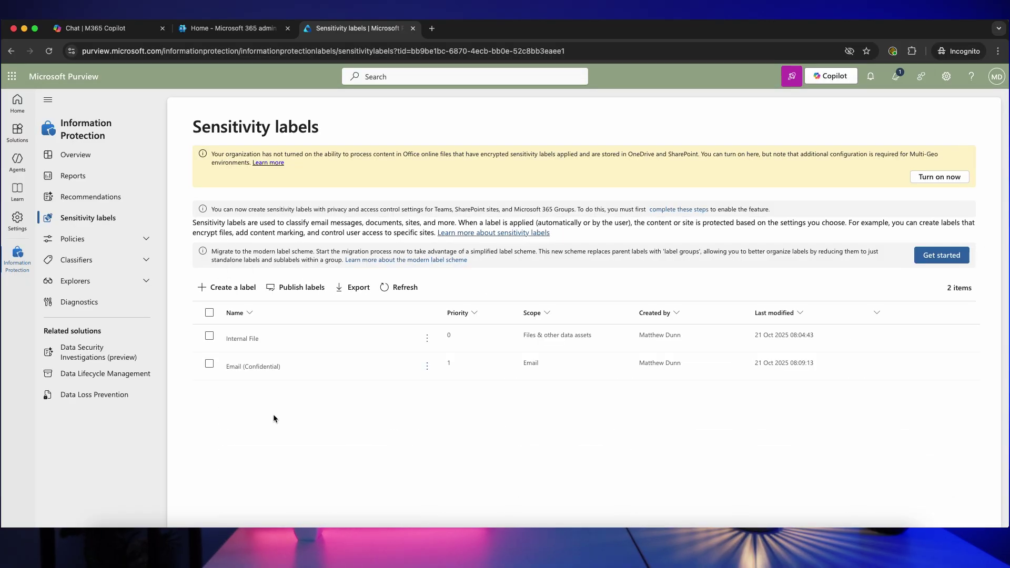
Open the Internal File label for editing and advance to its protection settings
click(247, 340)
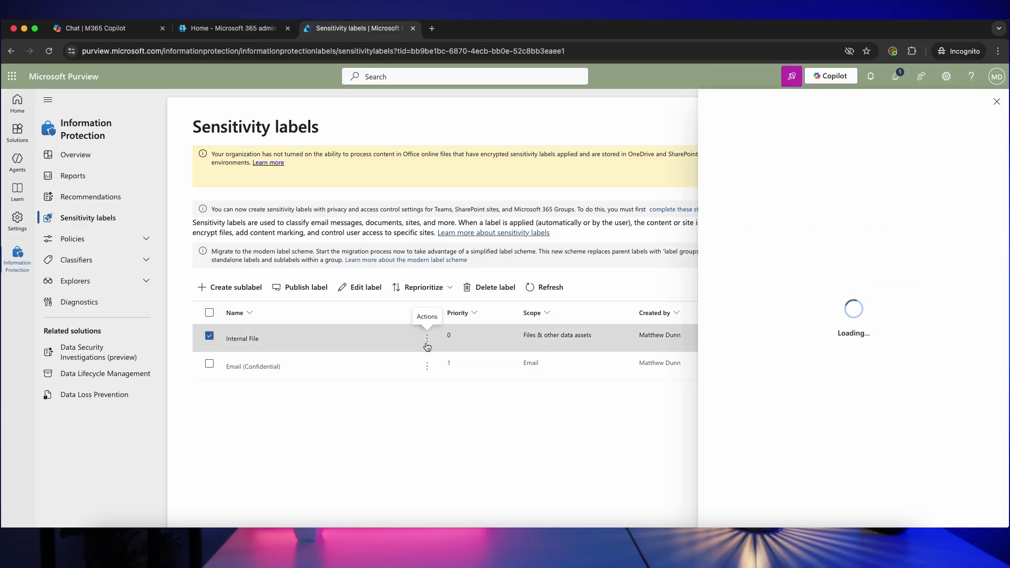
click(361, 288)
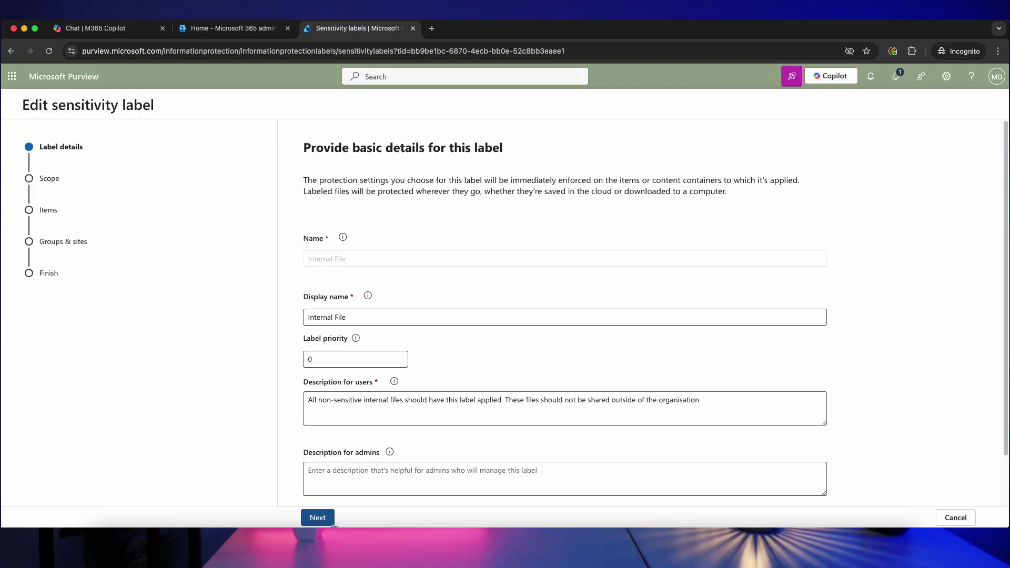
click(317, 518)
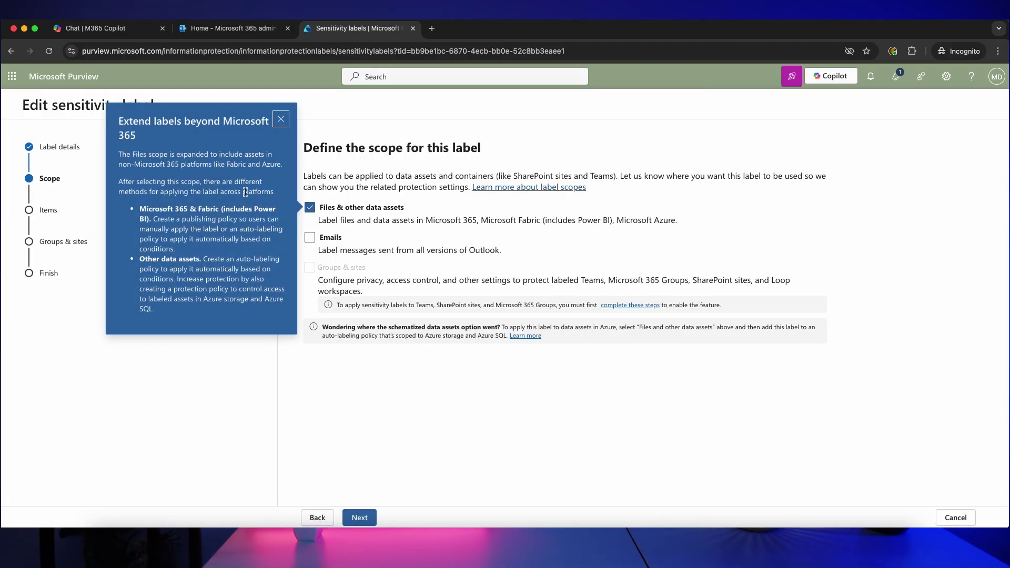
click(287, 126)
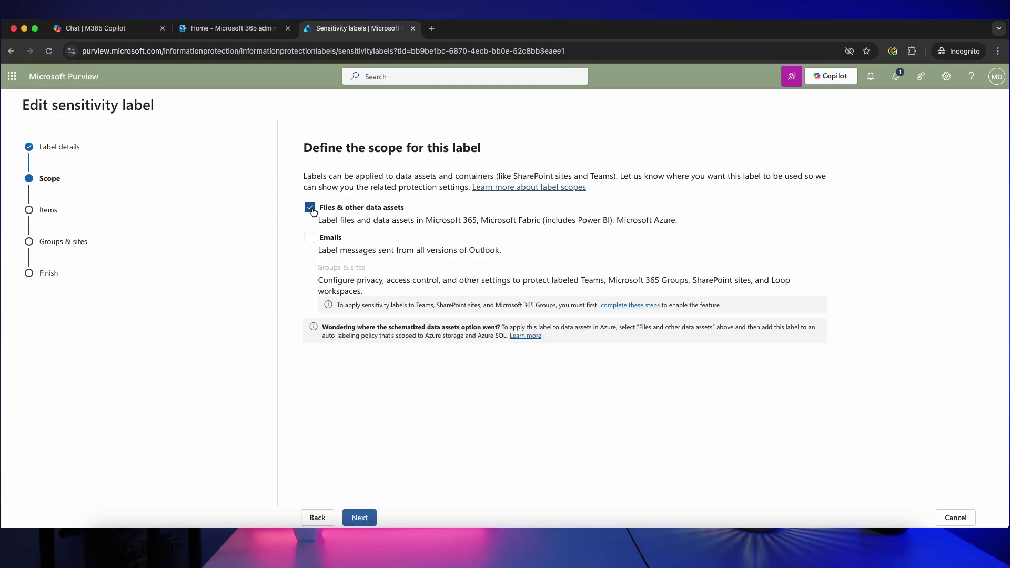
click(360, 519)
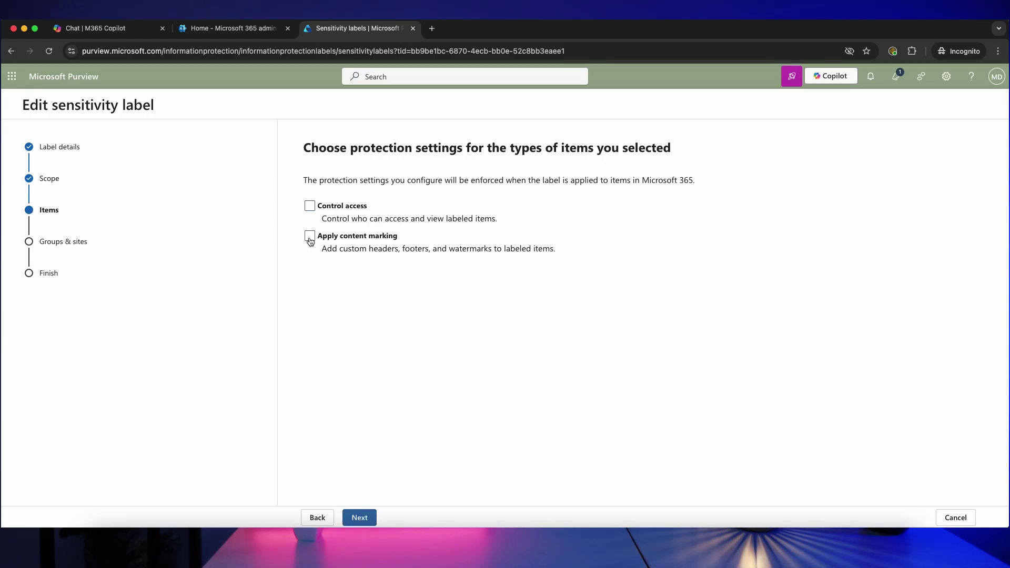
Add a red, centred 'Internal File' footer as content marking and save the label
click(309, 236)
click(360, 518)
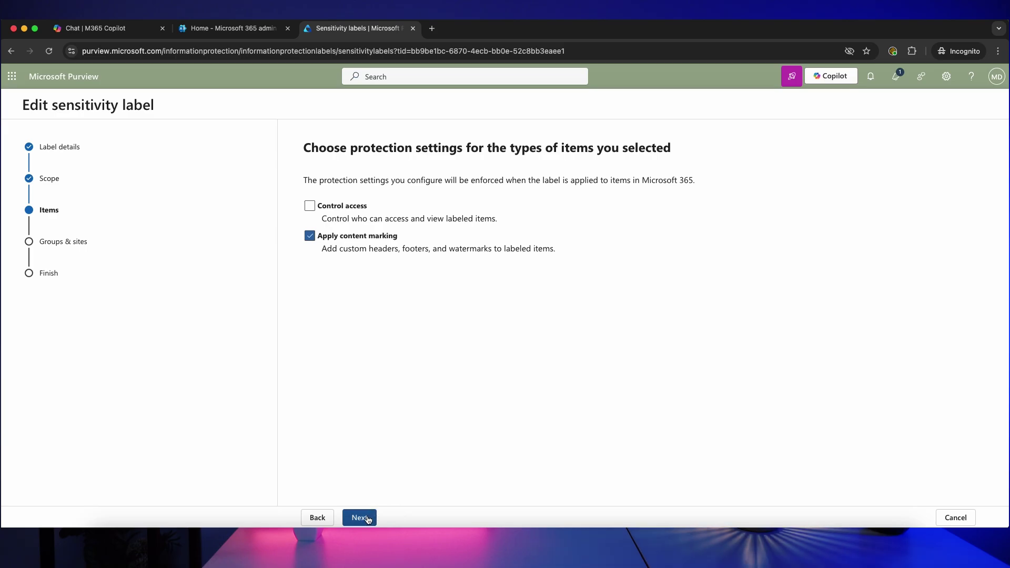
click(311, 251)
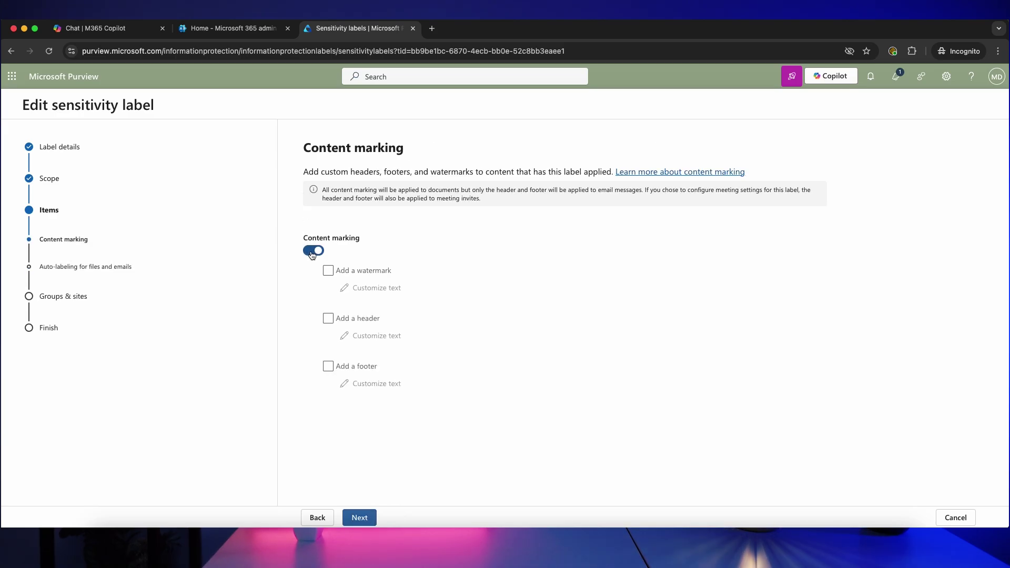
click(328, 366)
click(378, 385)
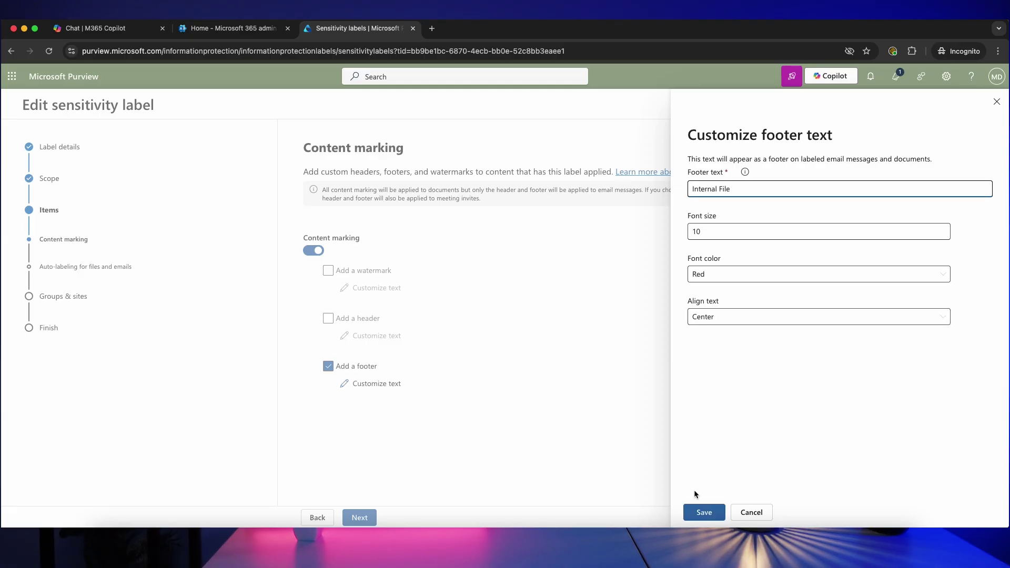
click(704, 512)
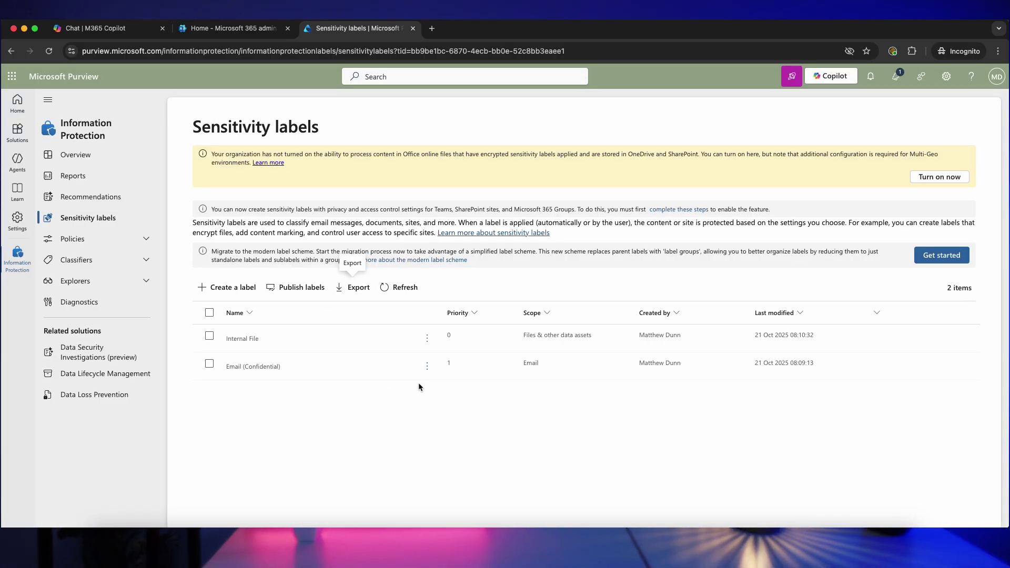
click(207, 315)
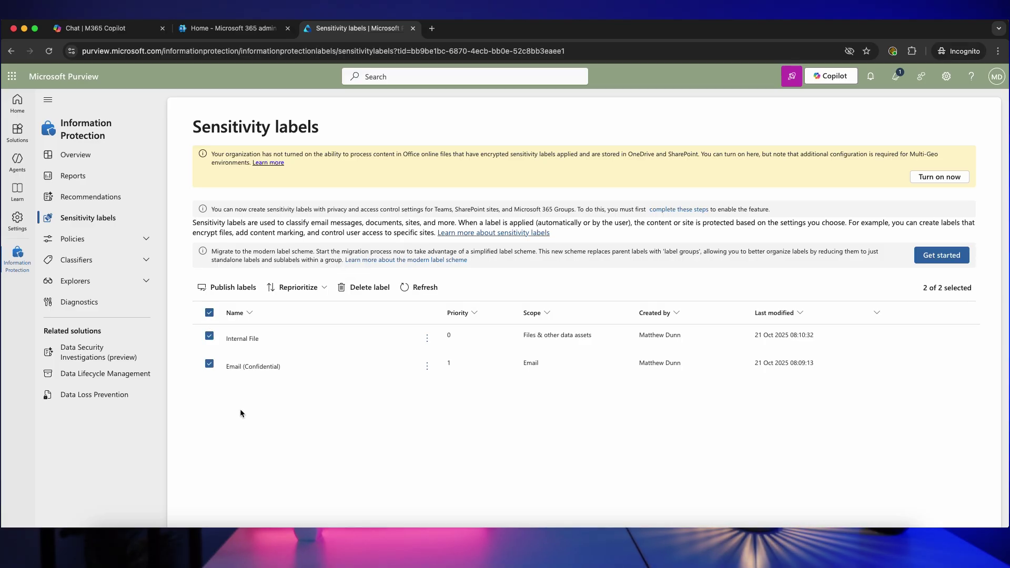
Start a policy publishing Internal File and Email (Confidential), scoped to all users and groups
click(230, 287)
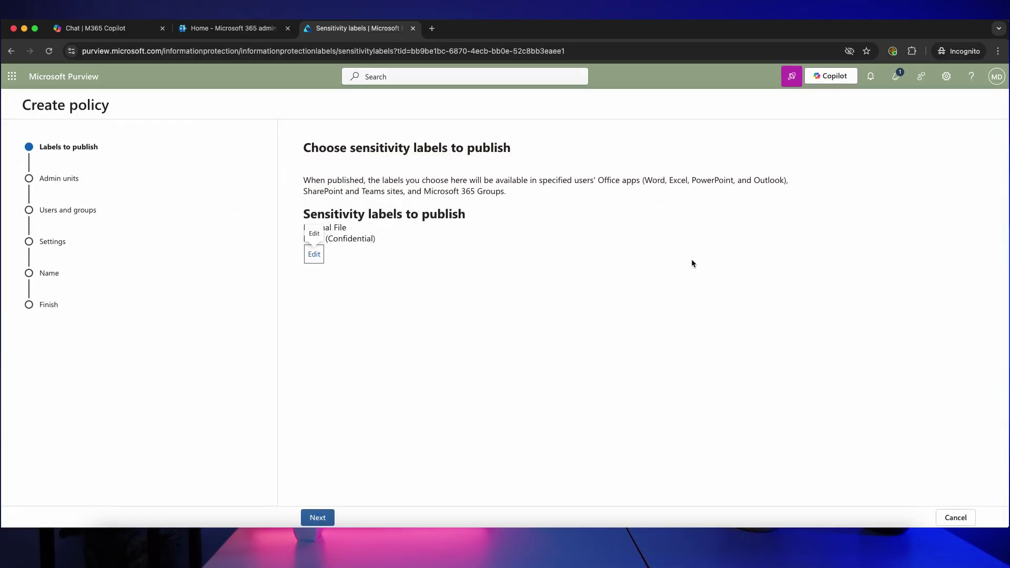
click(322, 517)
click(360, 518)
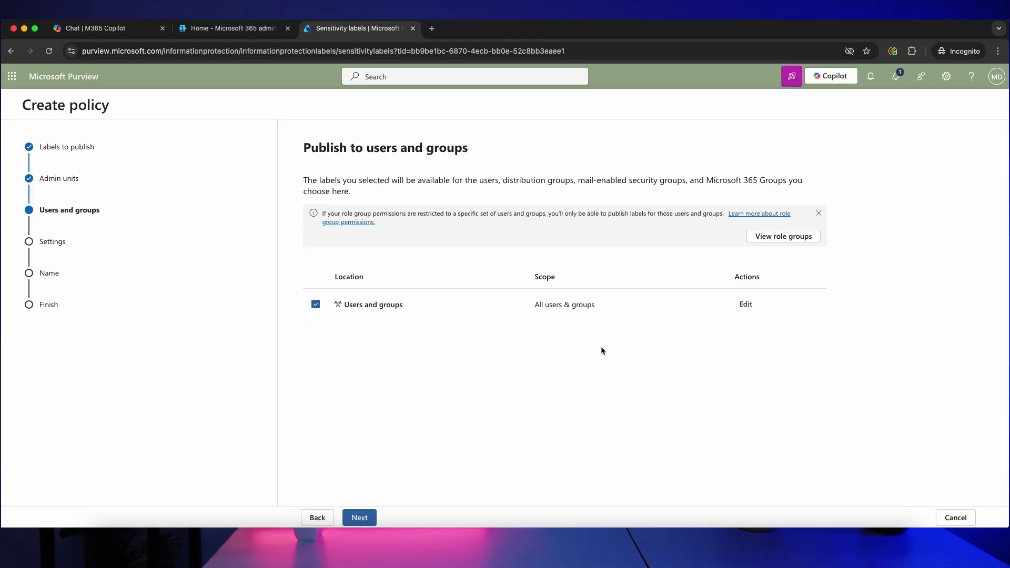
click(745, 304)
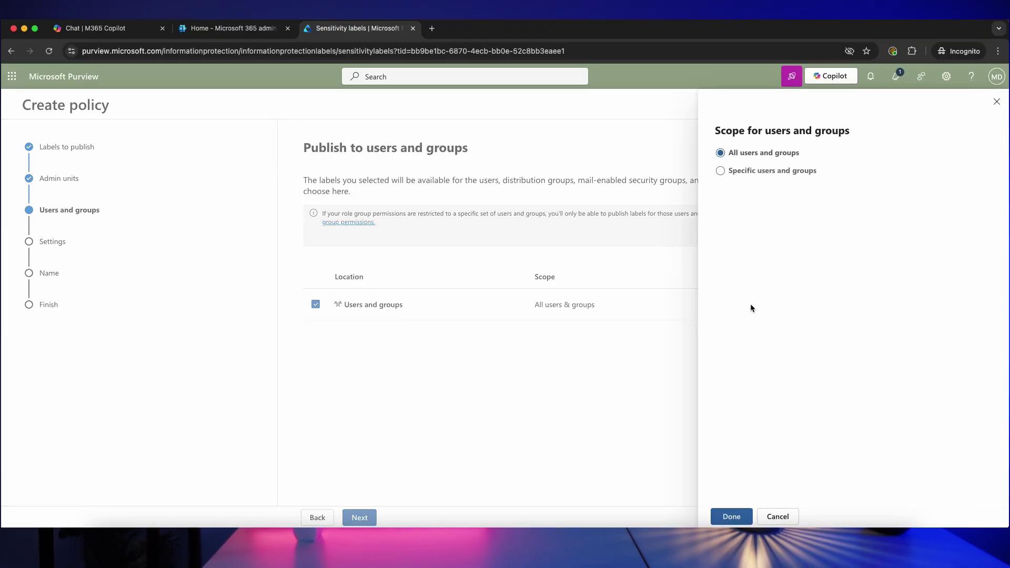
click(769, 170)
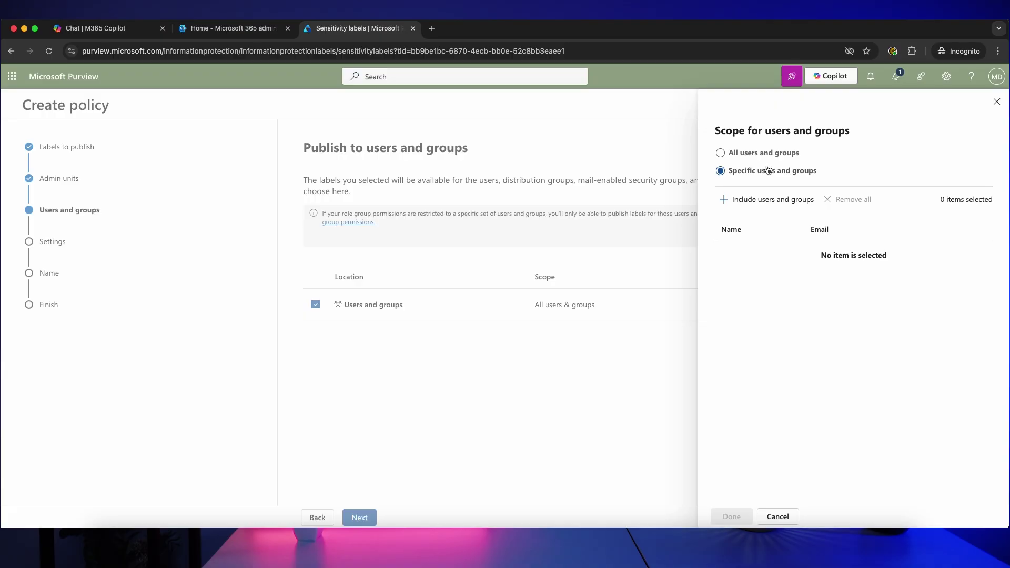
click(765, 153)
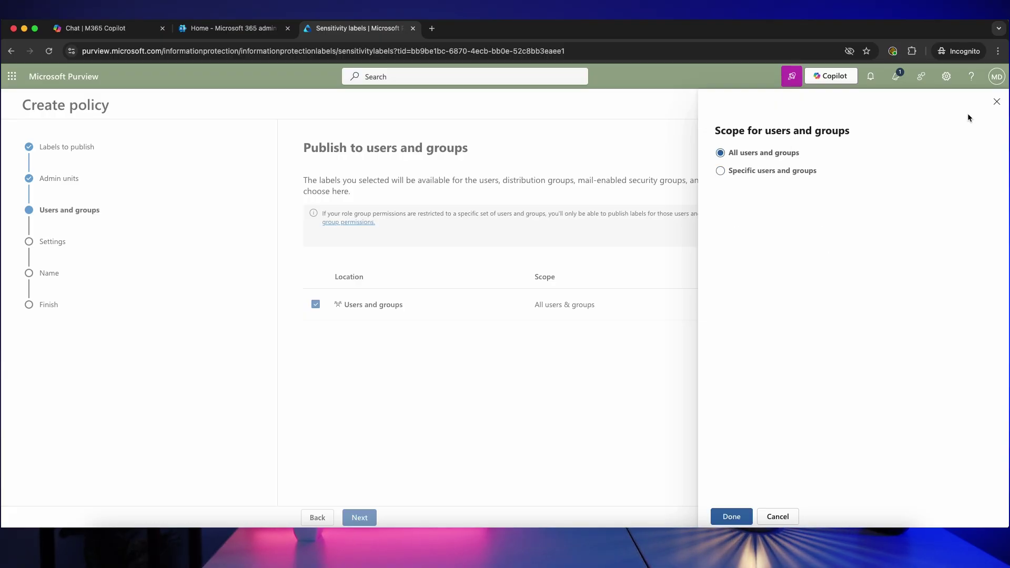
click(995, 103)
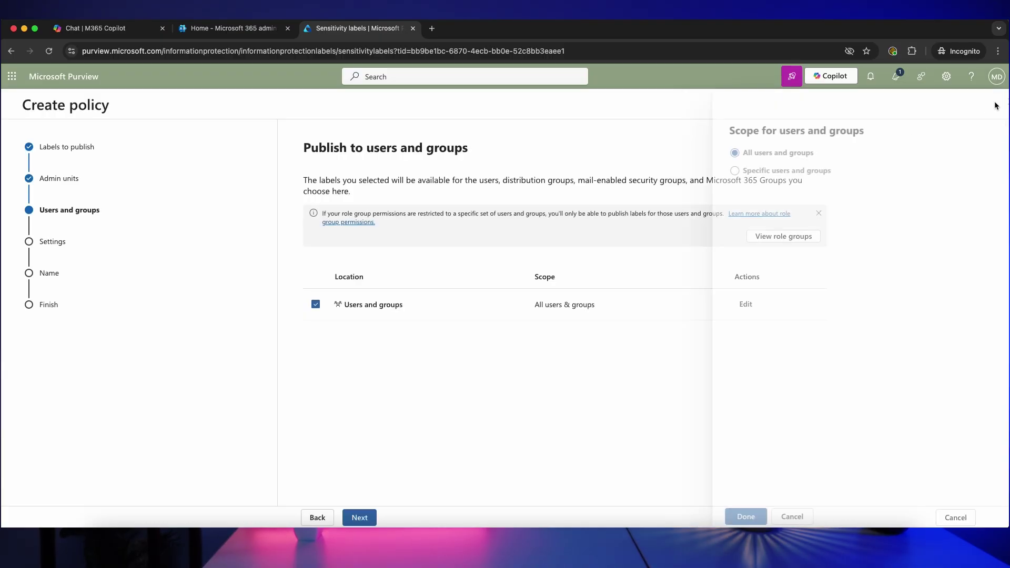
click(362, 521)
click(362, 521)
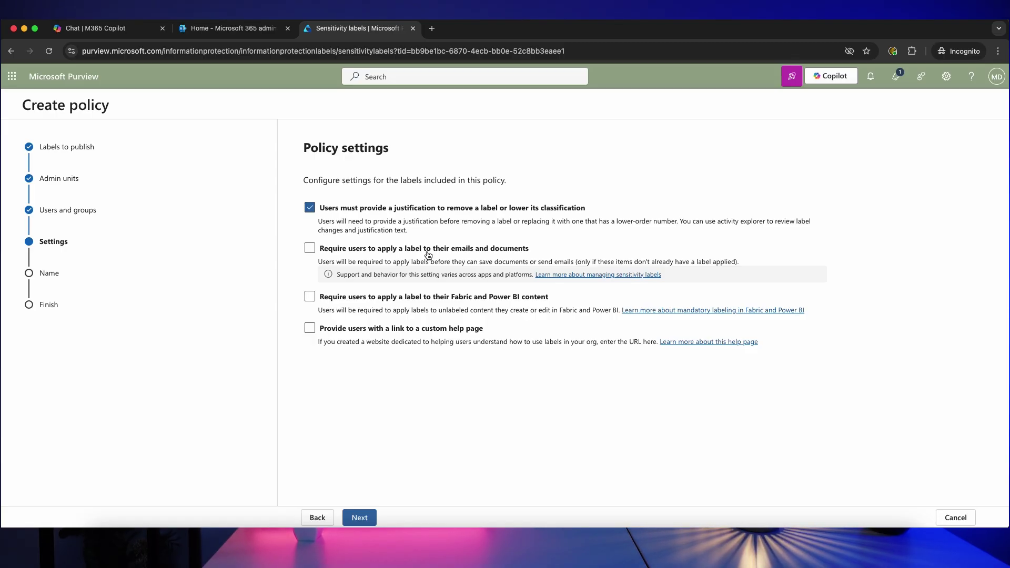
Require users to label emails and documents, leaving the custom help page link off
click(429, 255)
click(454, 334)
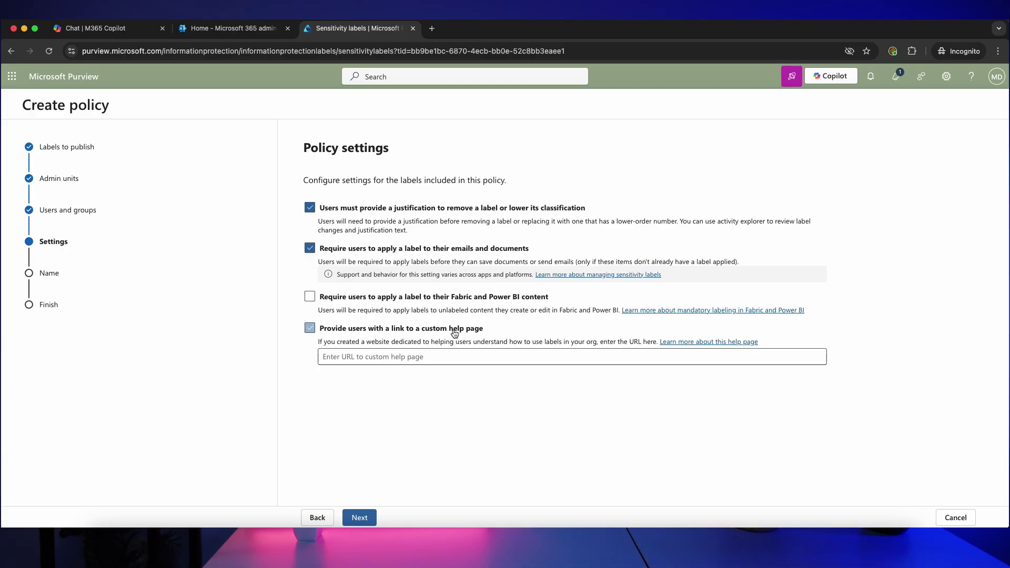
click(446, 357)
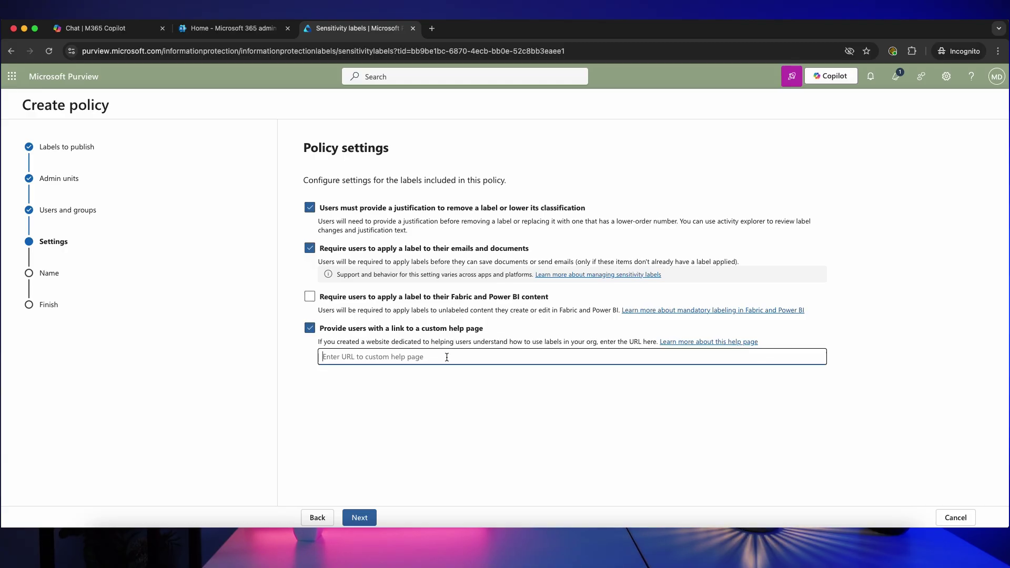
click(397, 330)
Leave the documents default label as None
click(359, 518)
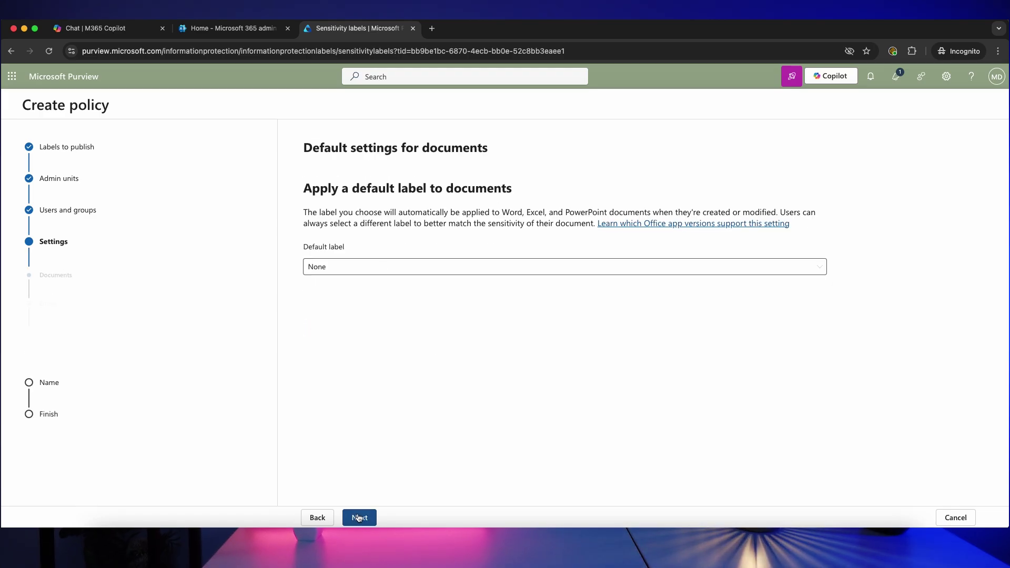
click(384, 268)
click(388, 289)
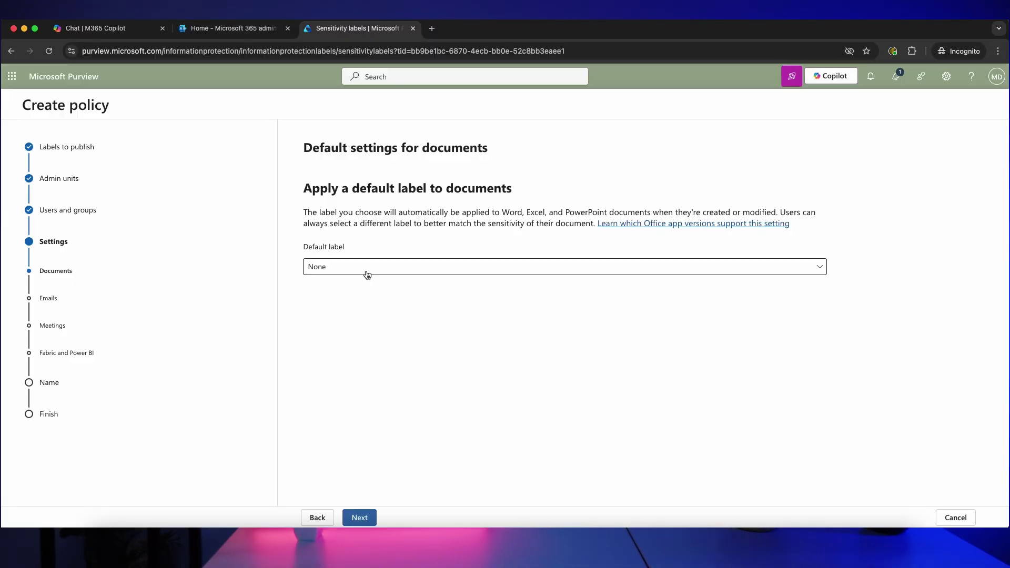
Set the email default label to None while keeping labels required on emails
click(363, 518)
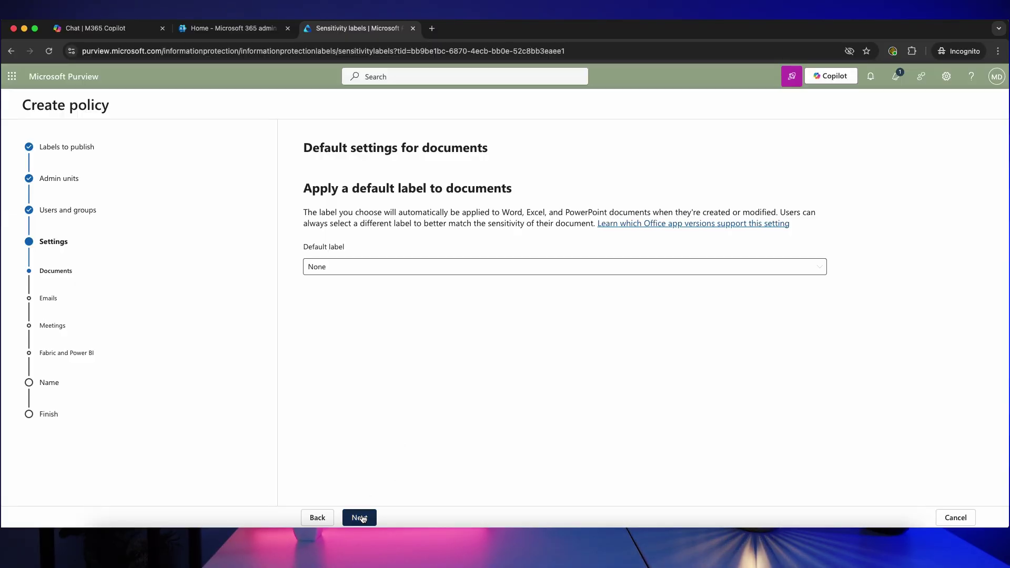
click(387, 264)
click(390, 232)
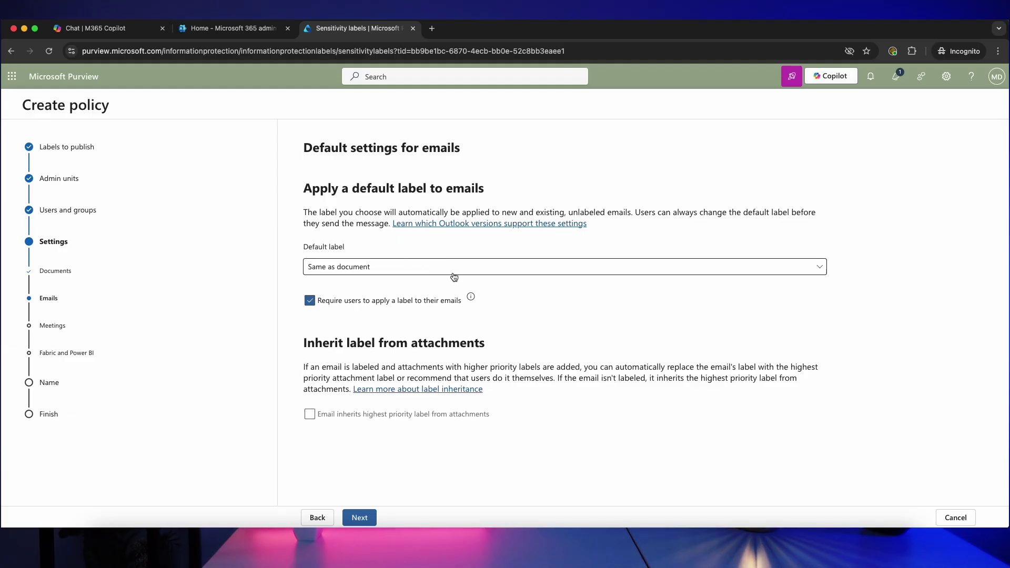
click(349, 272)
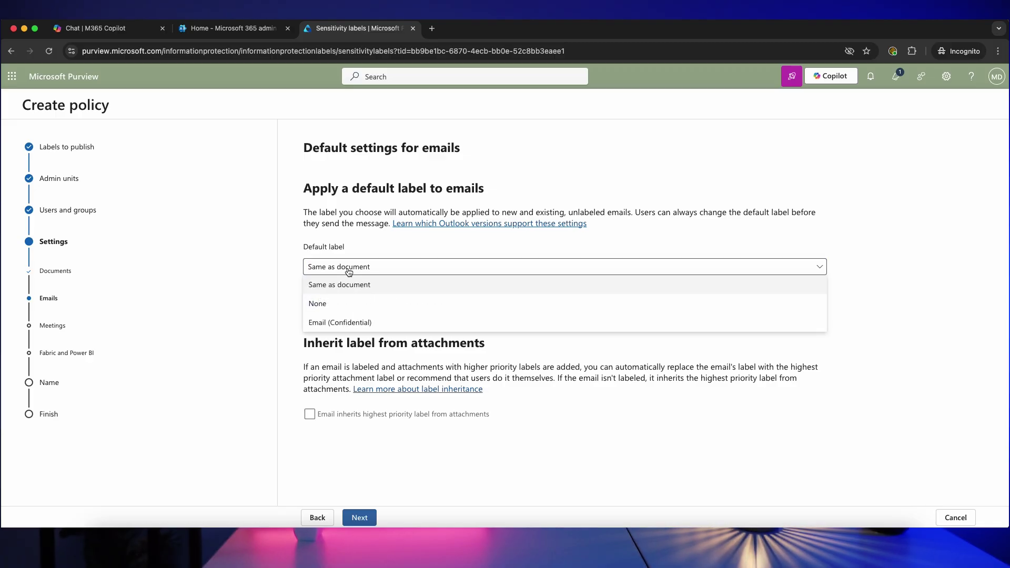
click(346, 308)
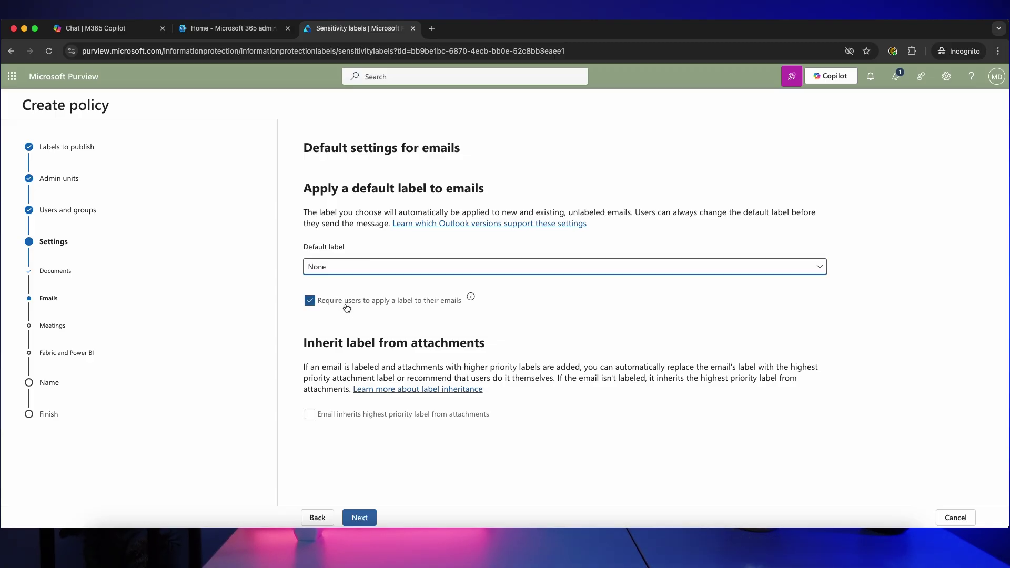
click(425, 270)
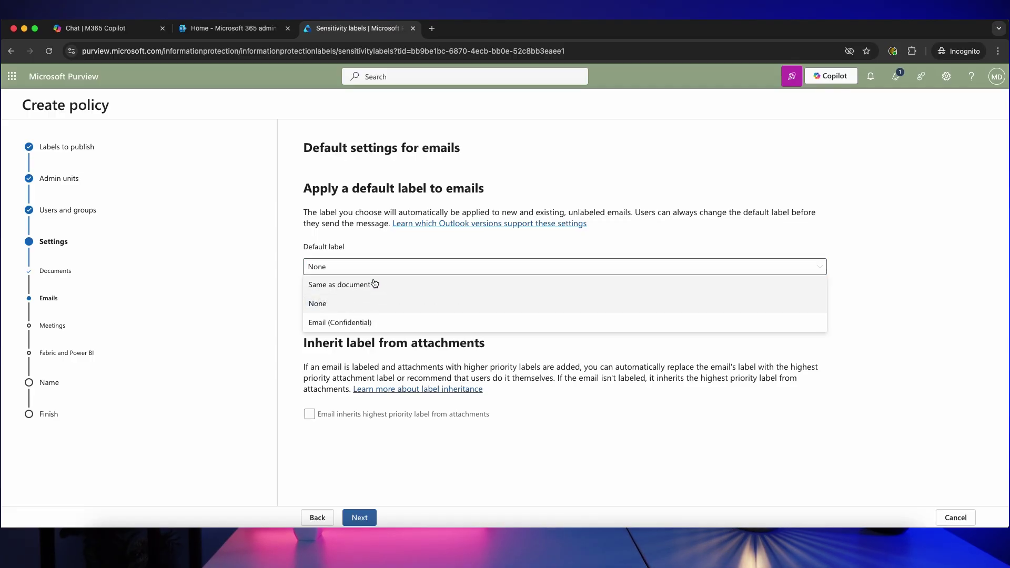
click(375, 284)
click(413, 267)
click(419, 304)
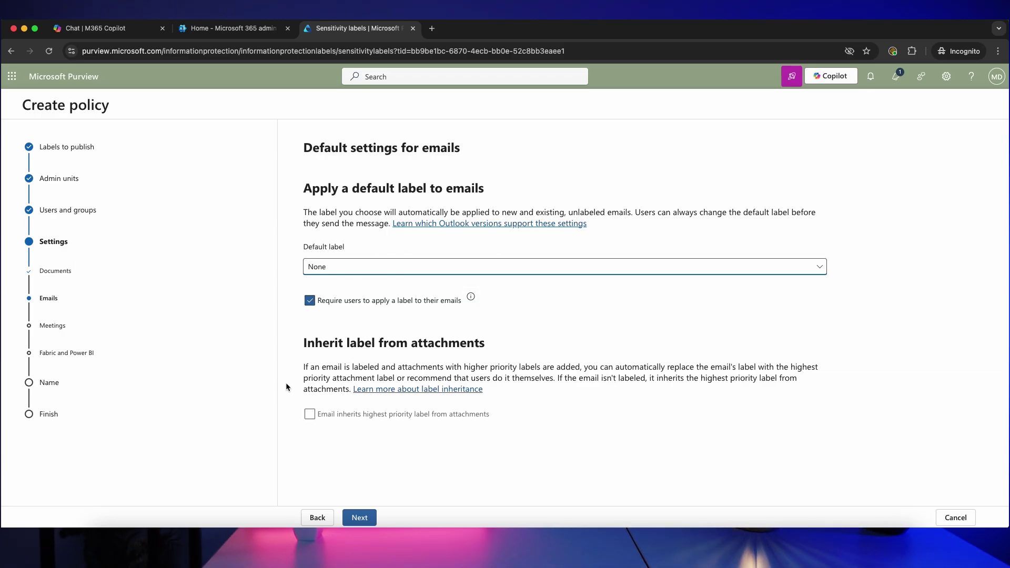
click(360, 303)
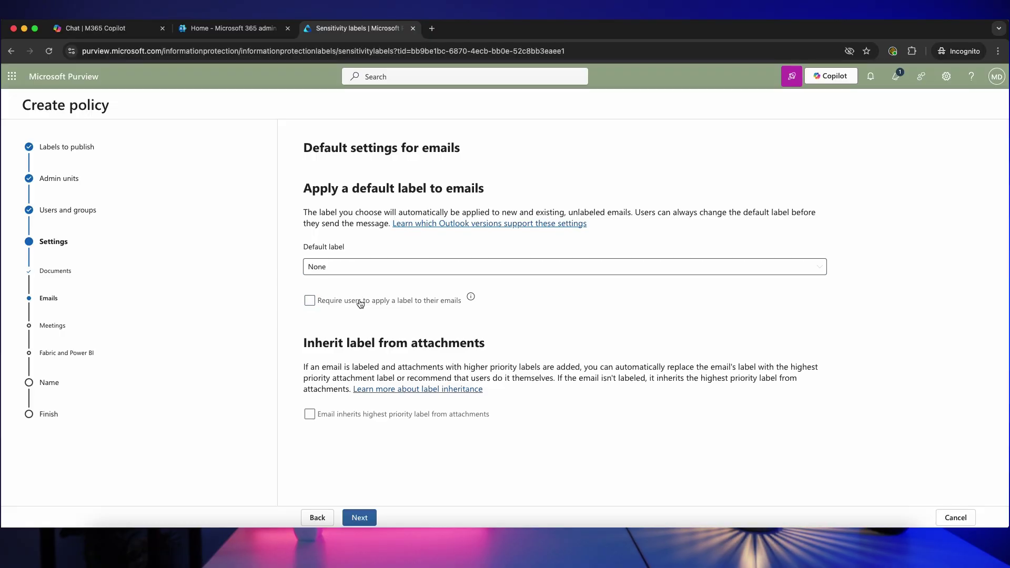
click(360, 304)
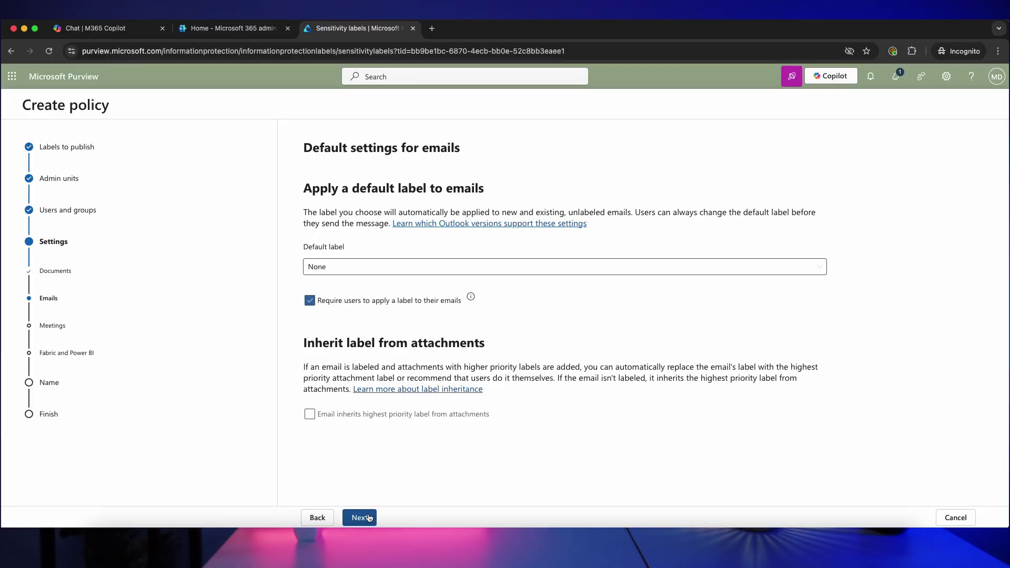
click(368, 518)
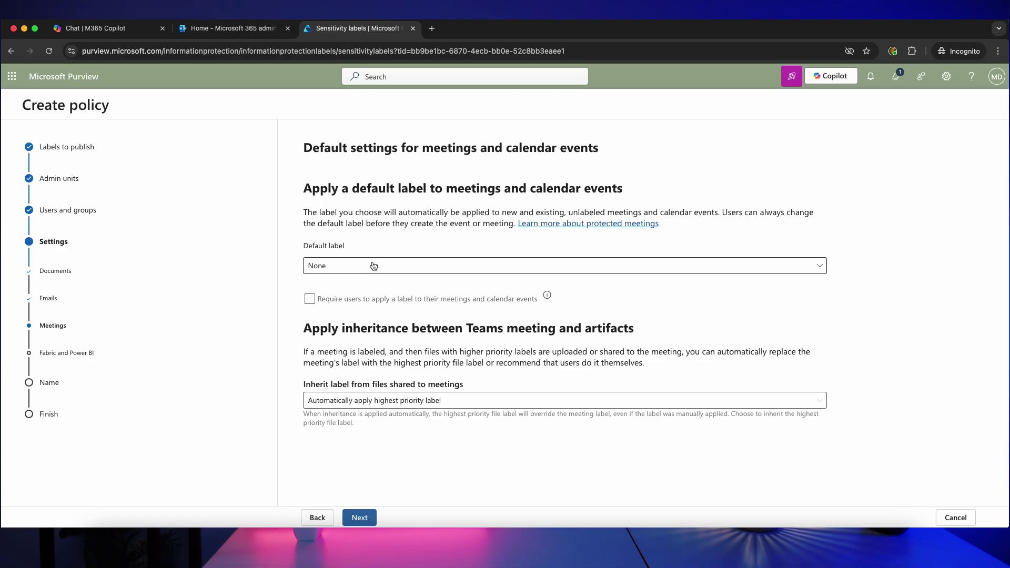
Keep meeting labels optional and leave the Fabric and Power BI default label as None
click(371, 307)
click(353, 299)
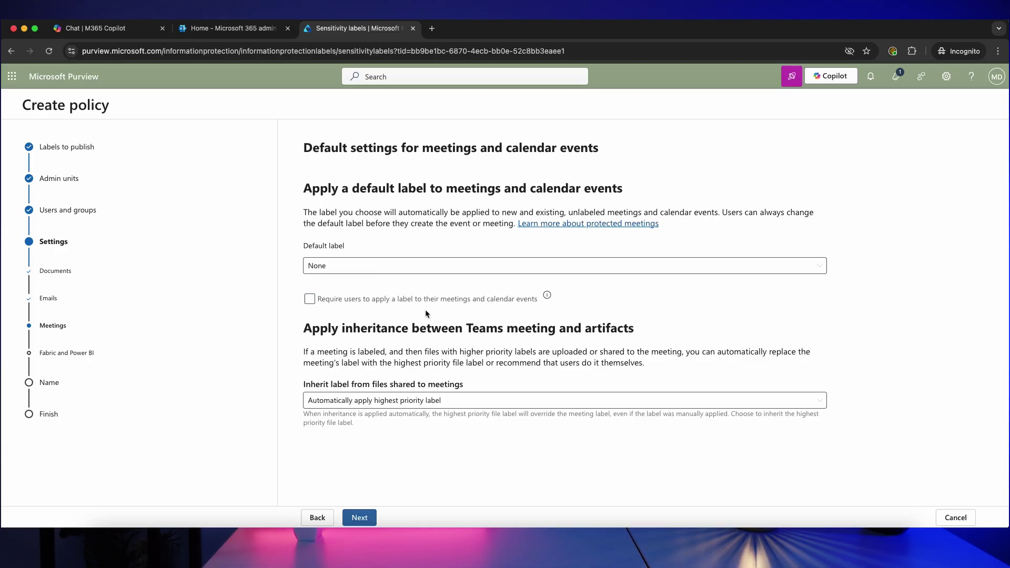
click(360, 518)
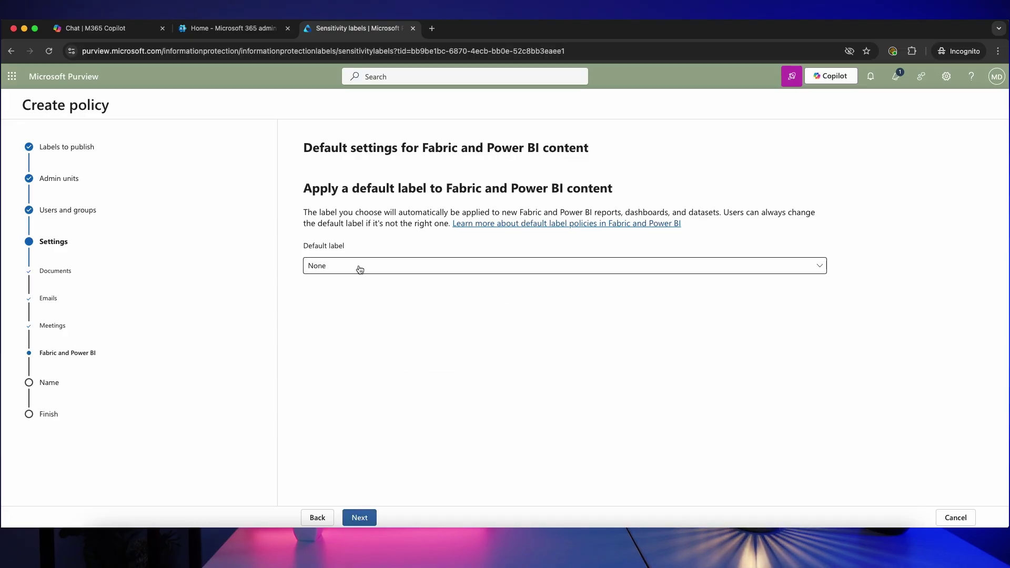
click(360, 518)
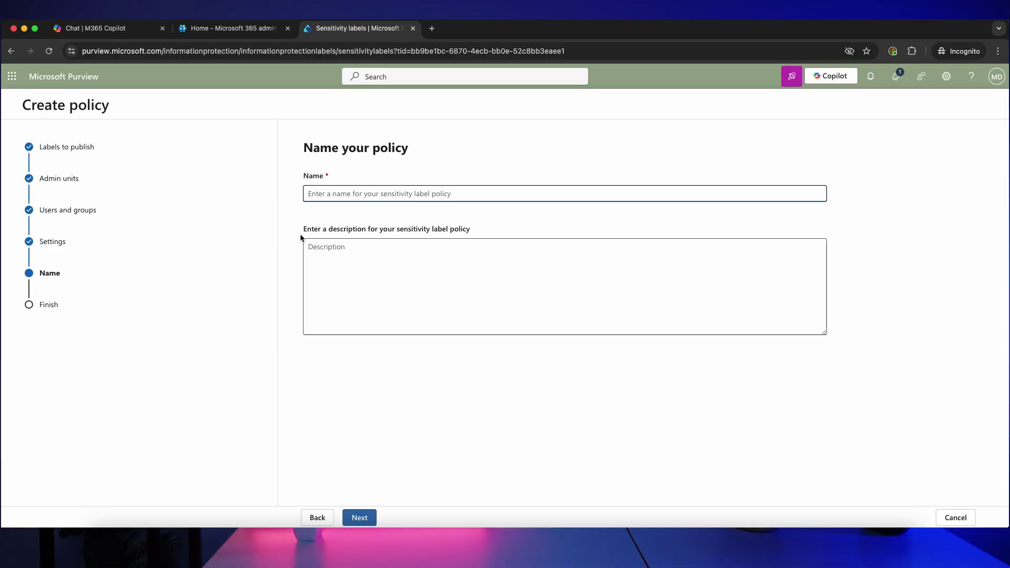
Name the policy 'Sensitivity Labels v1' and submit it
text(Sensitivit)
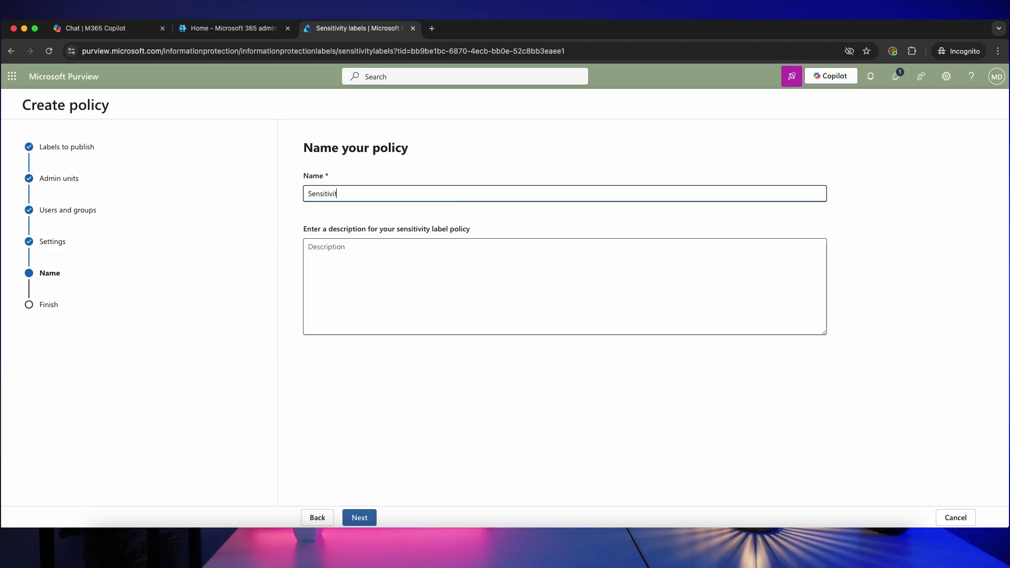
text(y Labels v1)
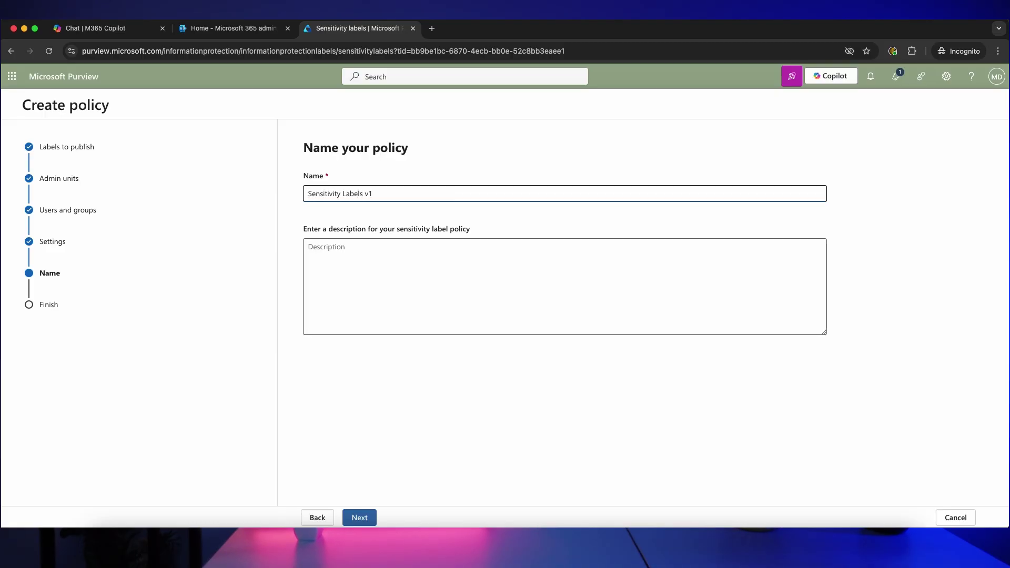
click(361, 517)
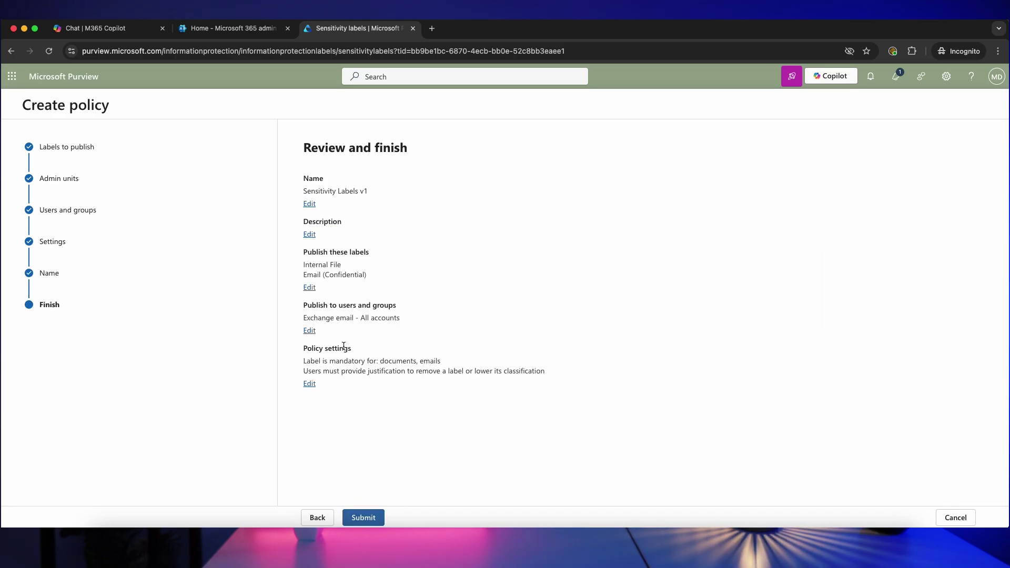
click(371, 514)
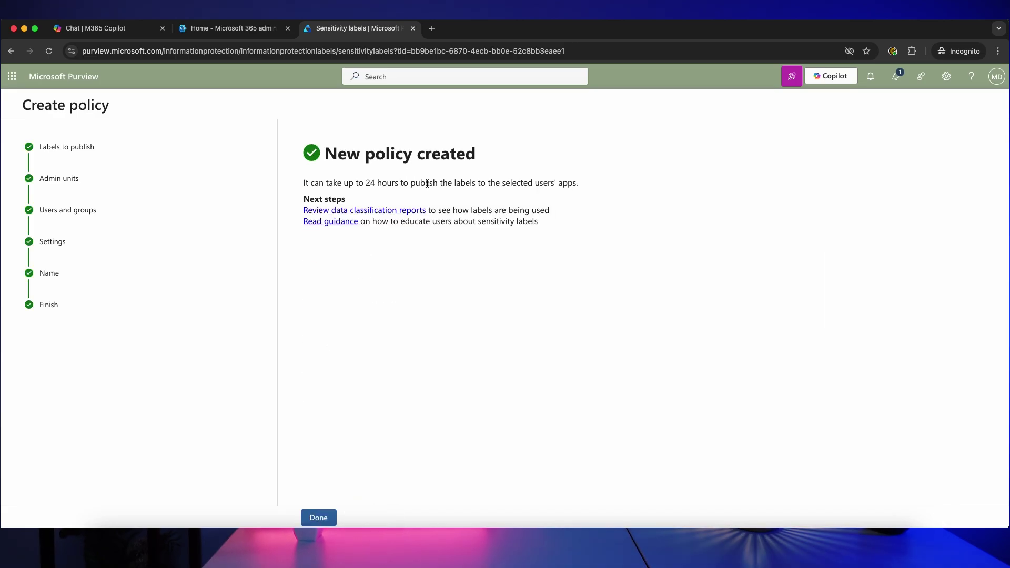